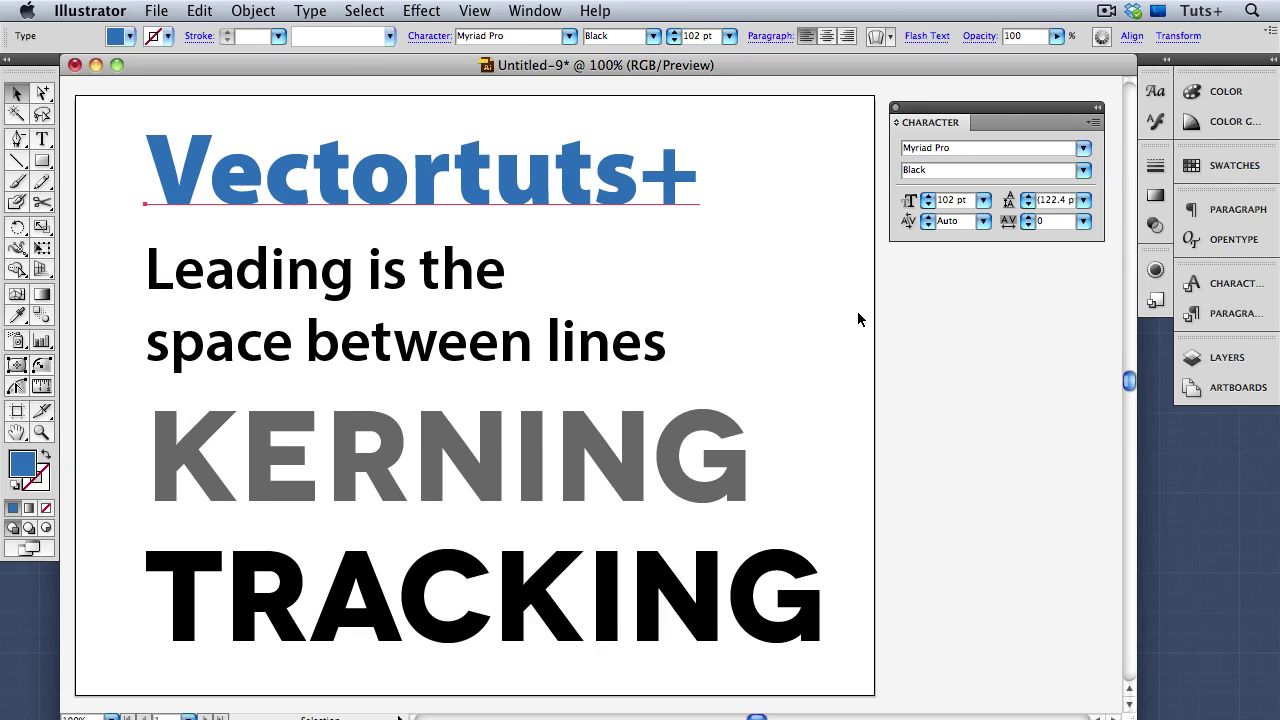
Step: Open the Character panel from the panel list
left_click(541, 11)
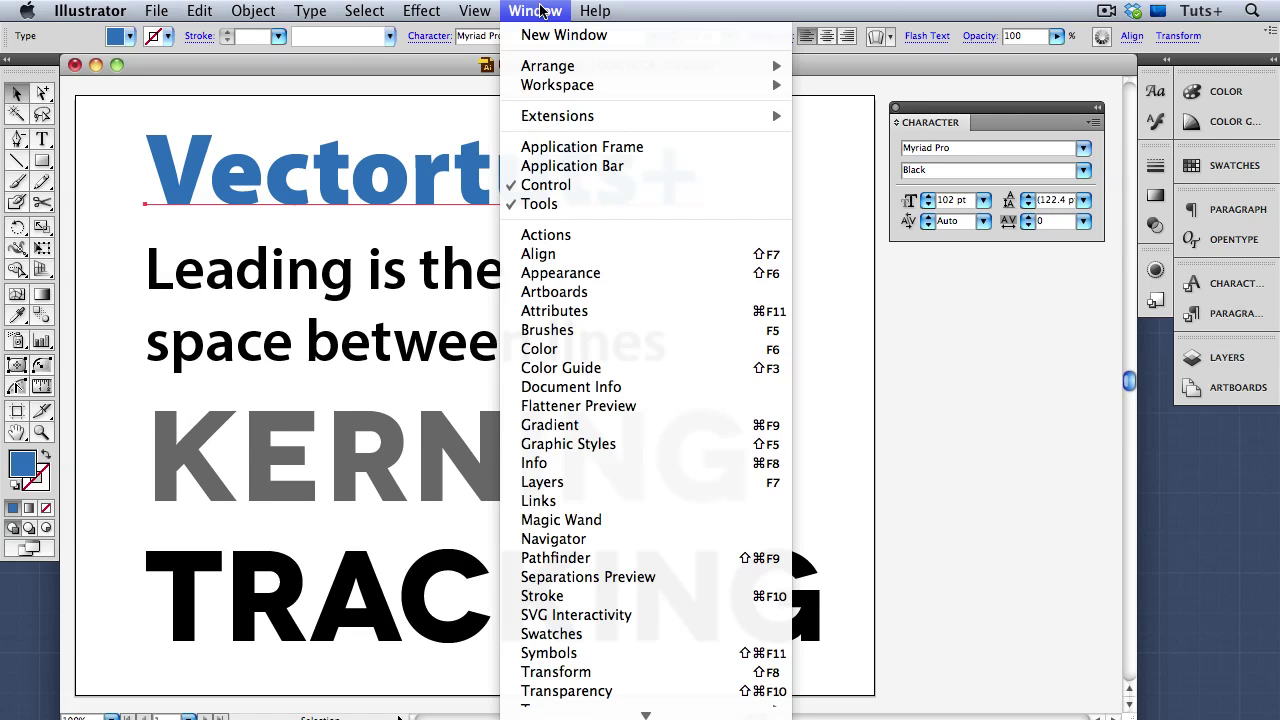
key("t")
key("y")
key("p")
key("e")
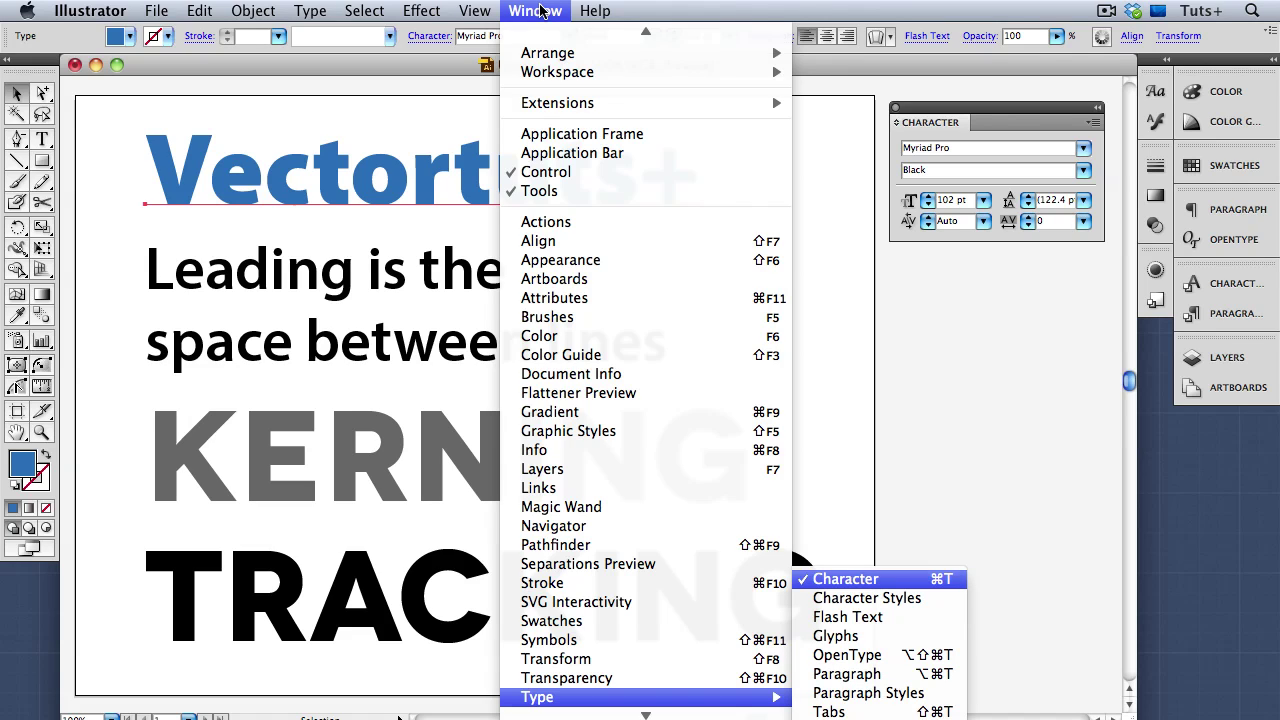
key("Return")
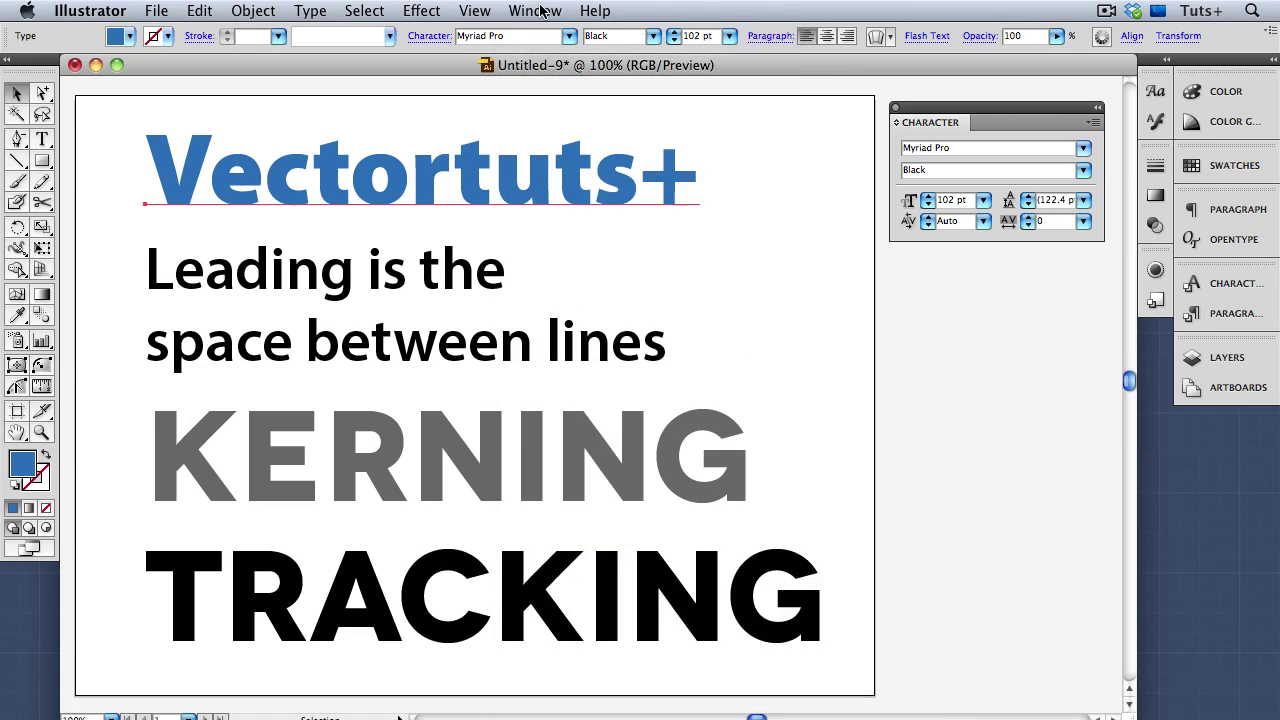
Step: Collapse and re-expand the Character panel, keeping the font at Myriad Pro Black
left_click(897, 123)
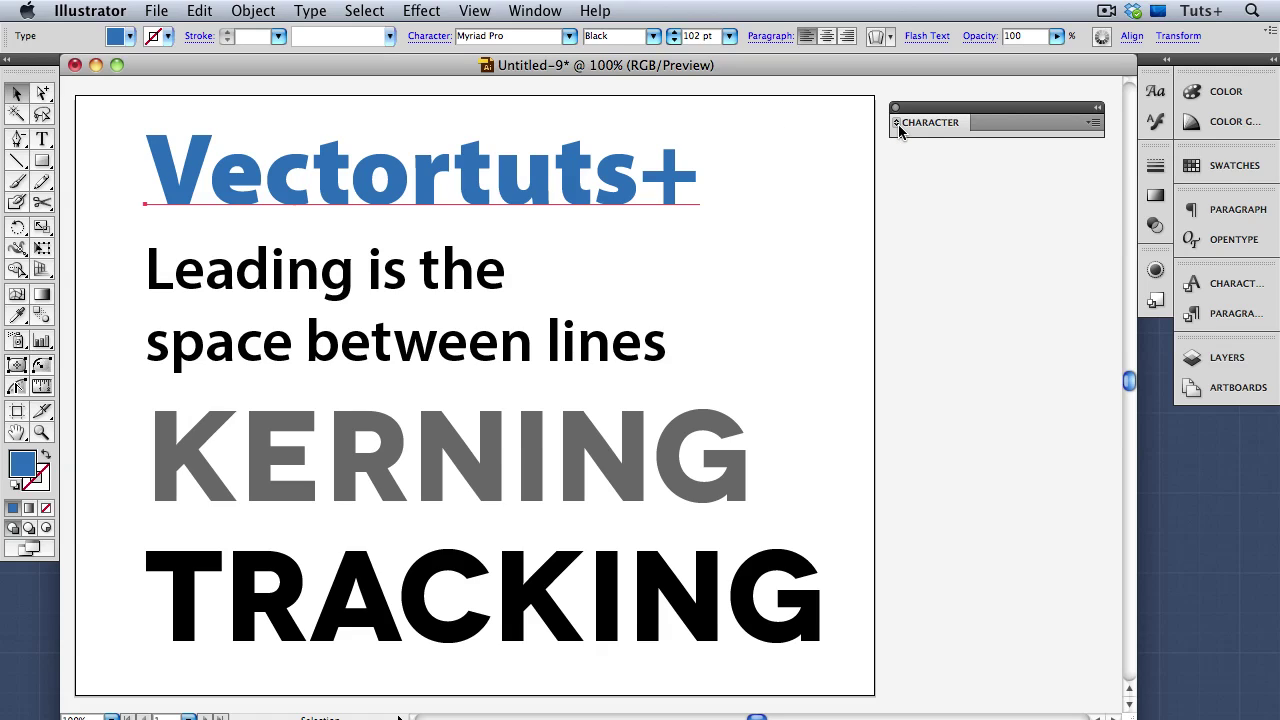
left_click(897, 123)
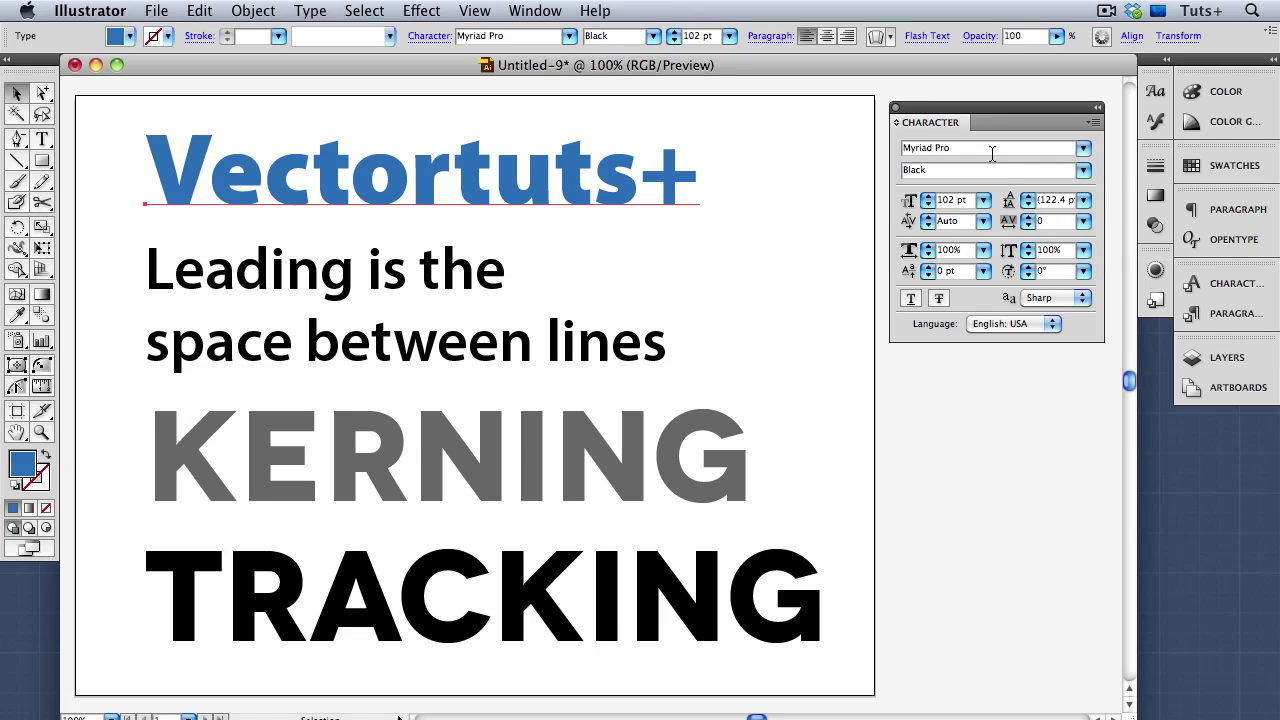
left_click(1083, 149)
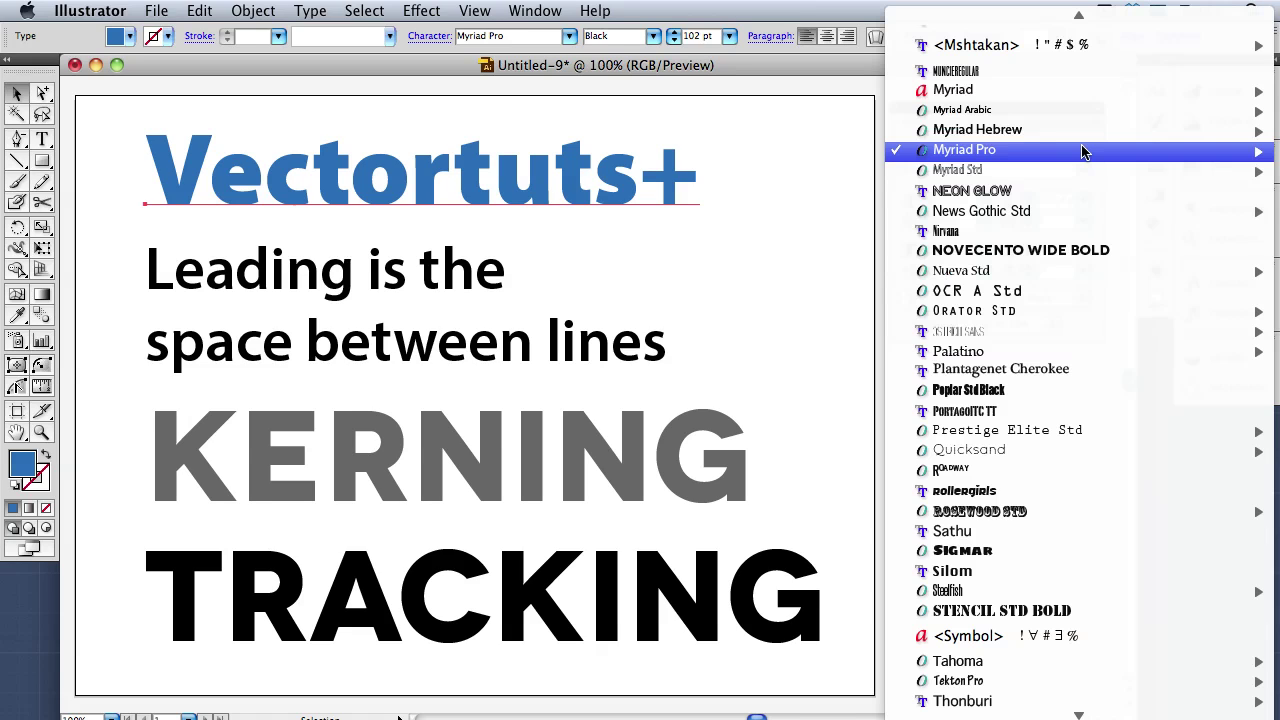
left_click(1083, 150)
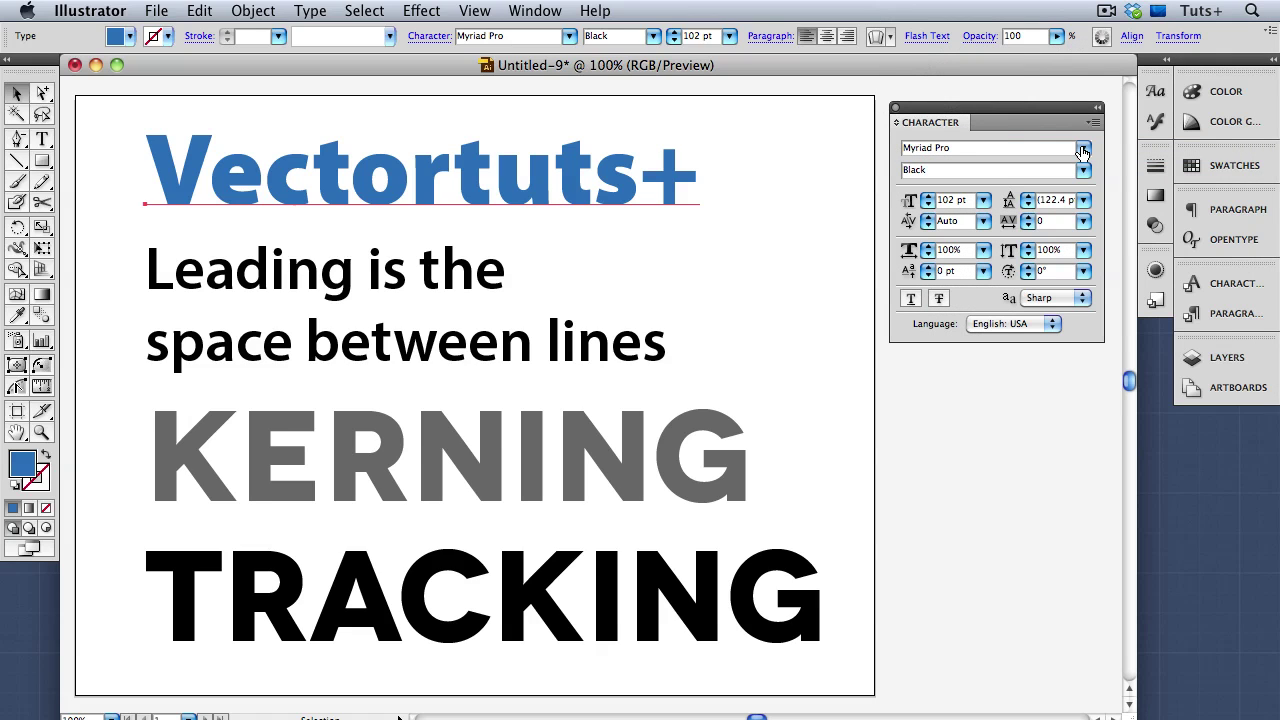
left_click(1085, 171)
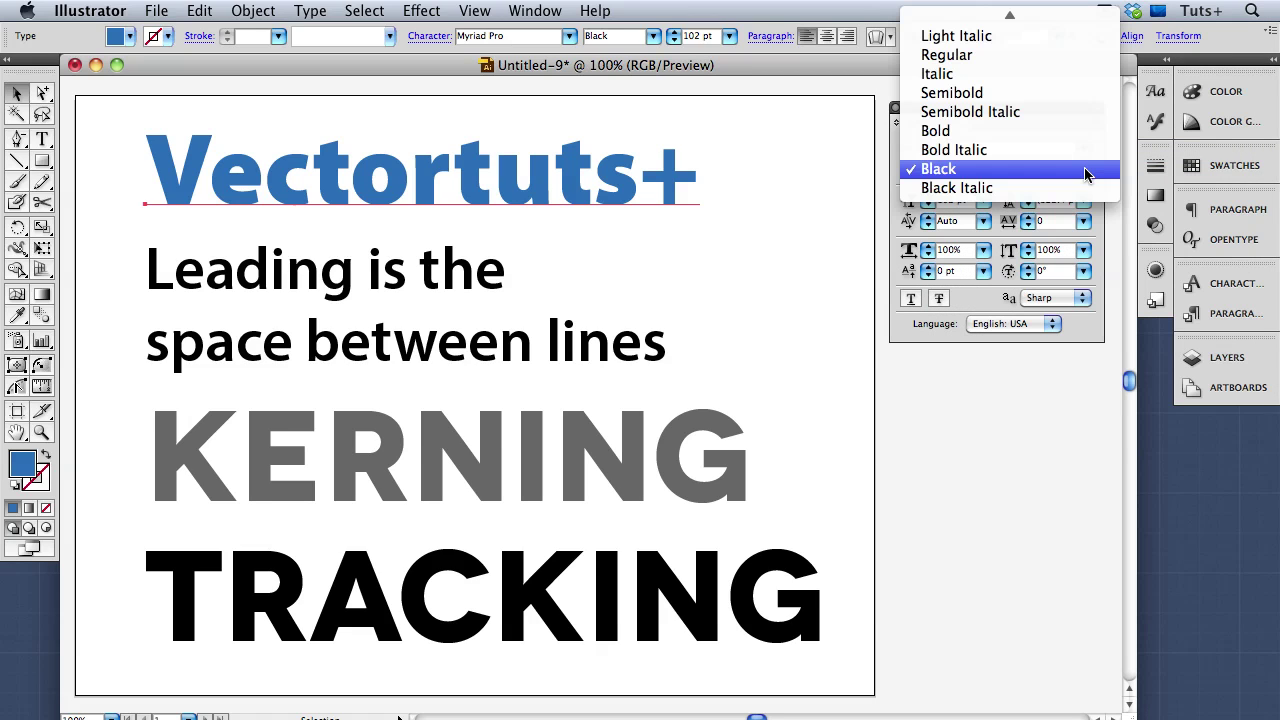
left_click(1087, 172)
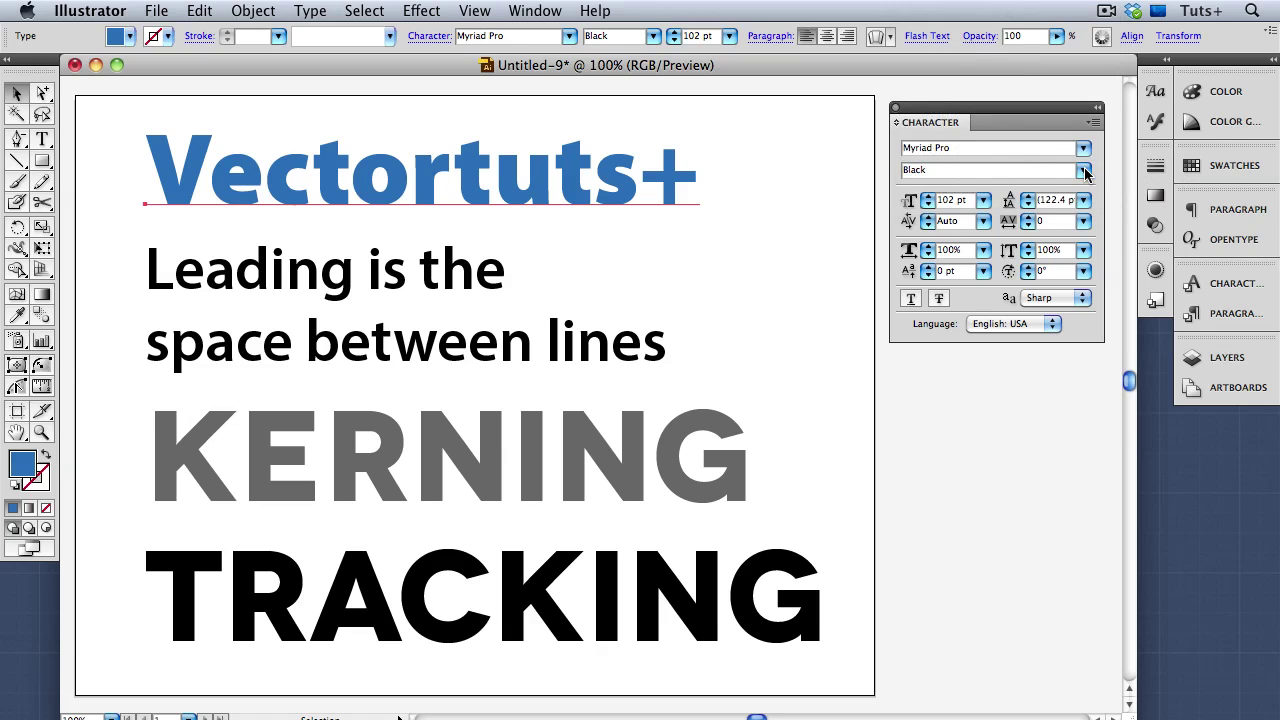
Step: Step the Vectortuts+ heading size up through 104 pt to 114 pt
left_click(928, 197)
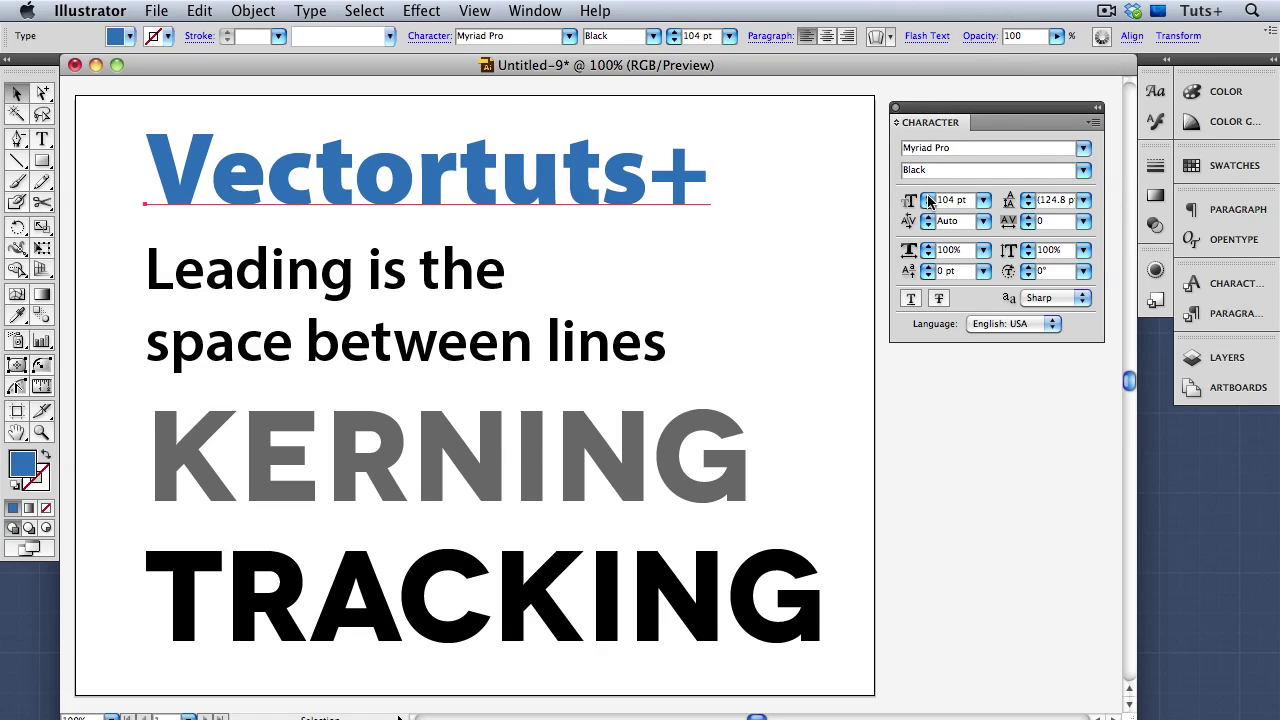
left_click(984, 201)
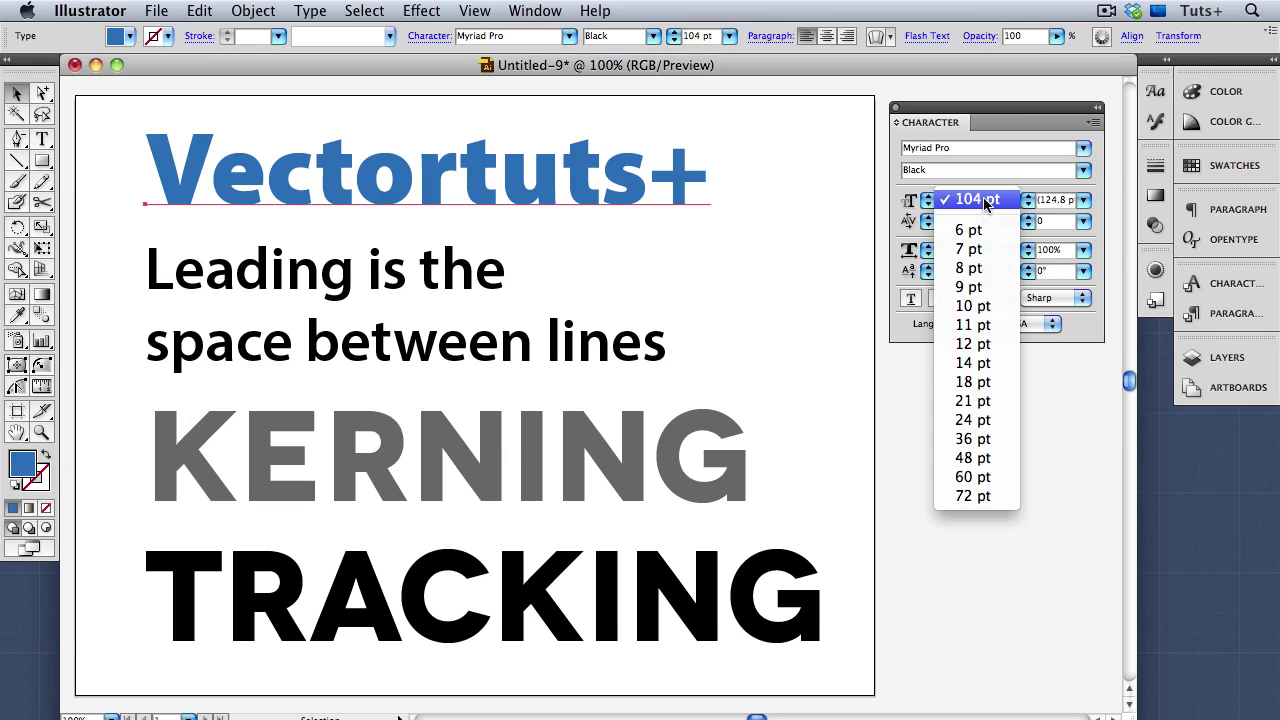
left_click(985, 201)
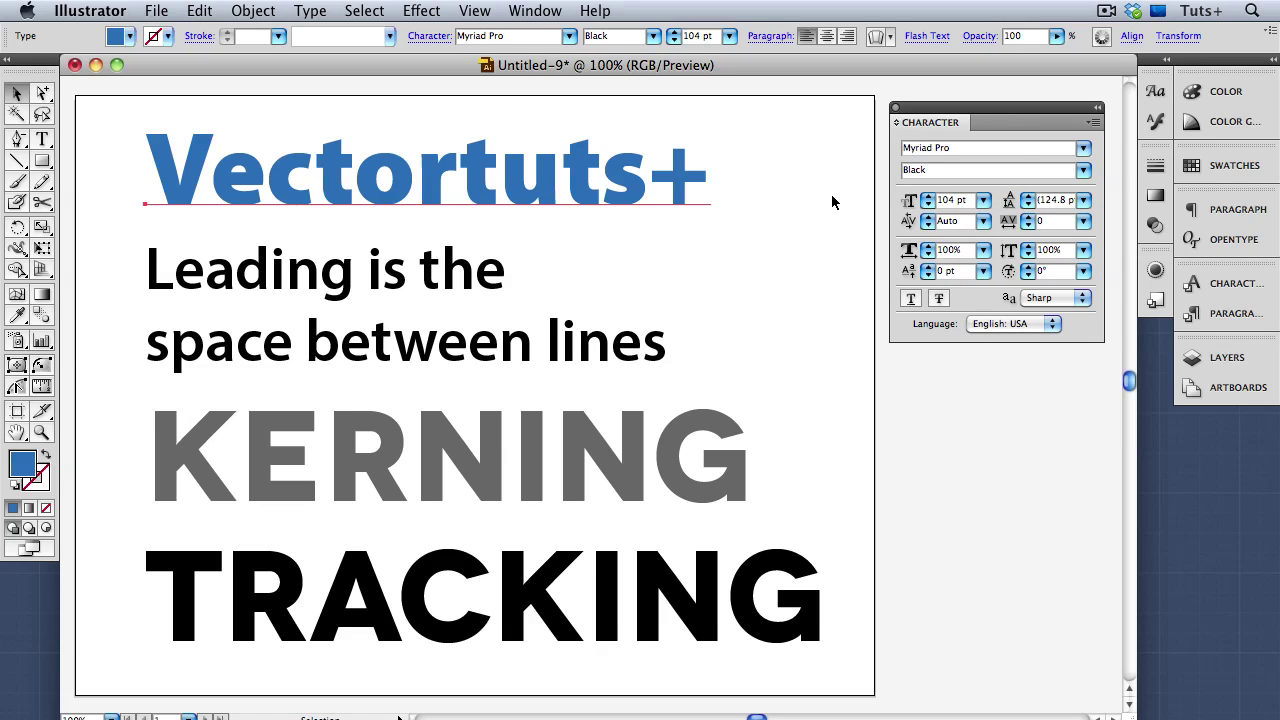
key("super+shift+period")
key("super+shift+period")
key("super+shift+period")
key("super+shift+period")
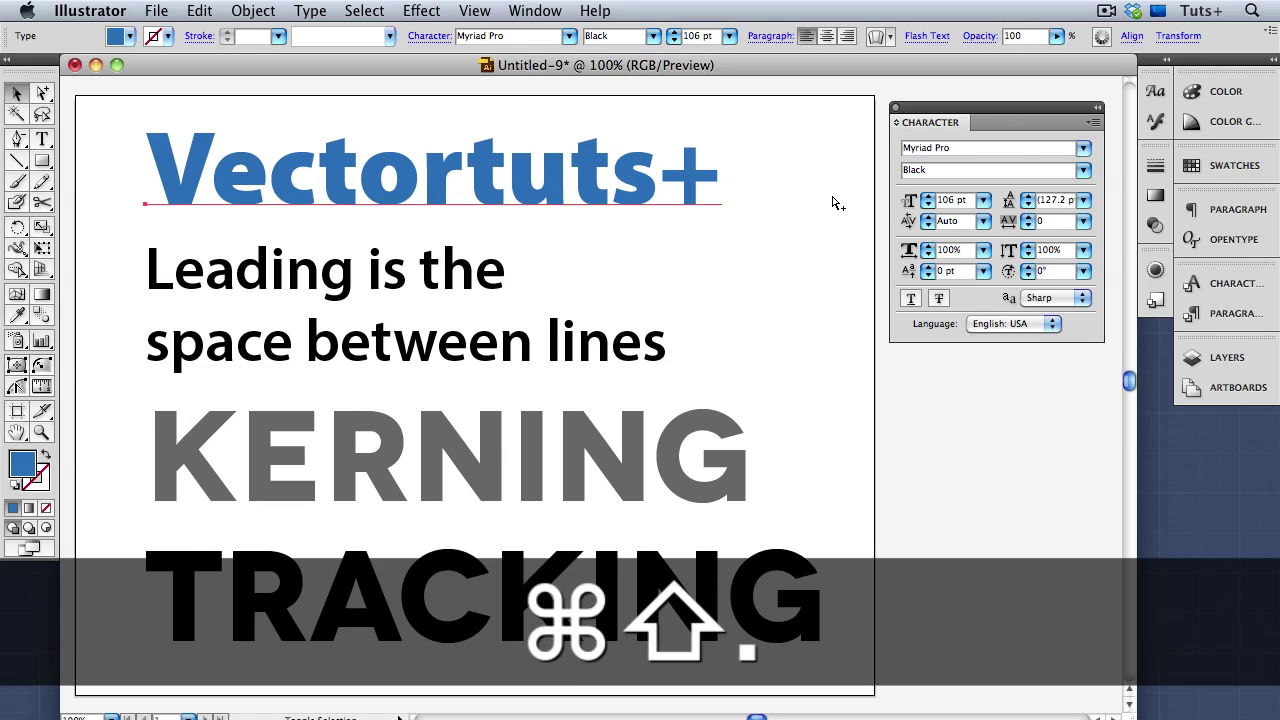
key("super+shift+period")
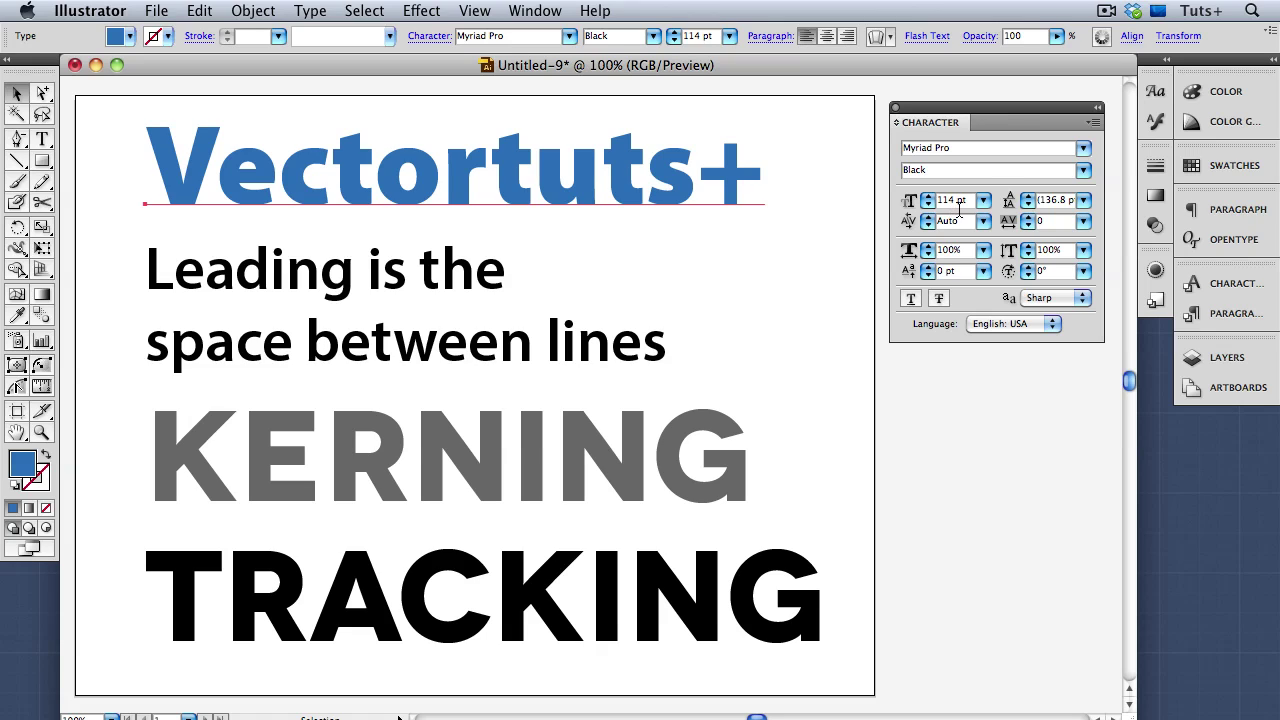
Step: Set the 'Leading is the space between lines' text to 60 pt leading, then adjust to 68 pt
left_click(476, 283)
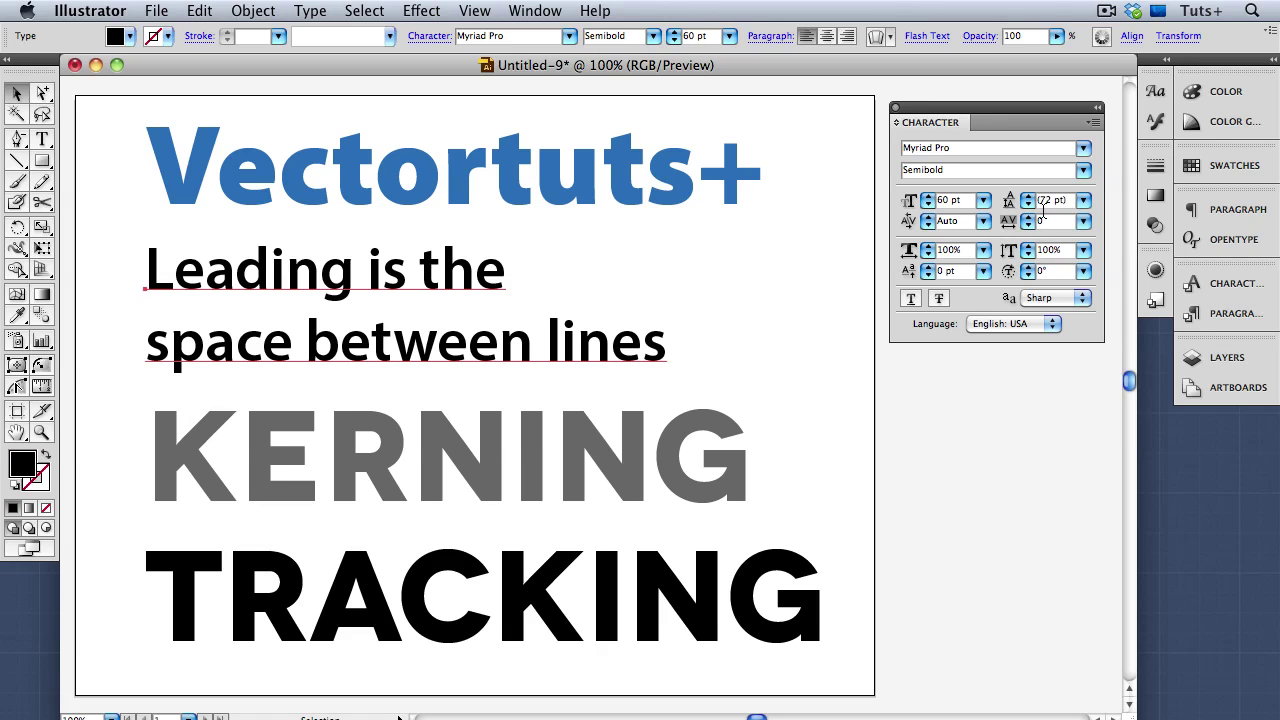
left_click(1084, 201)
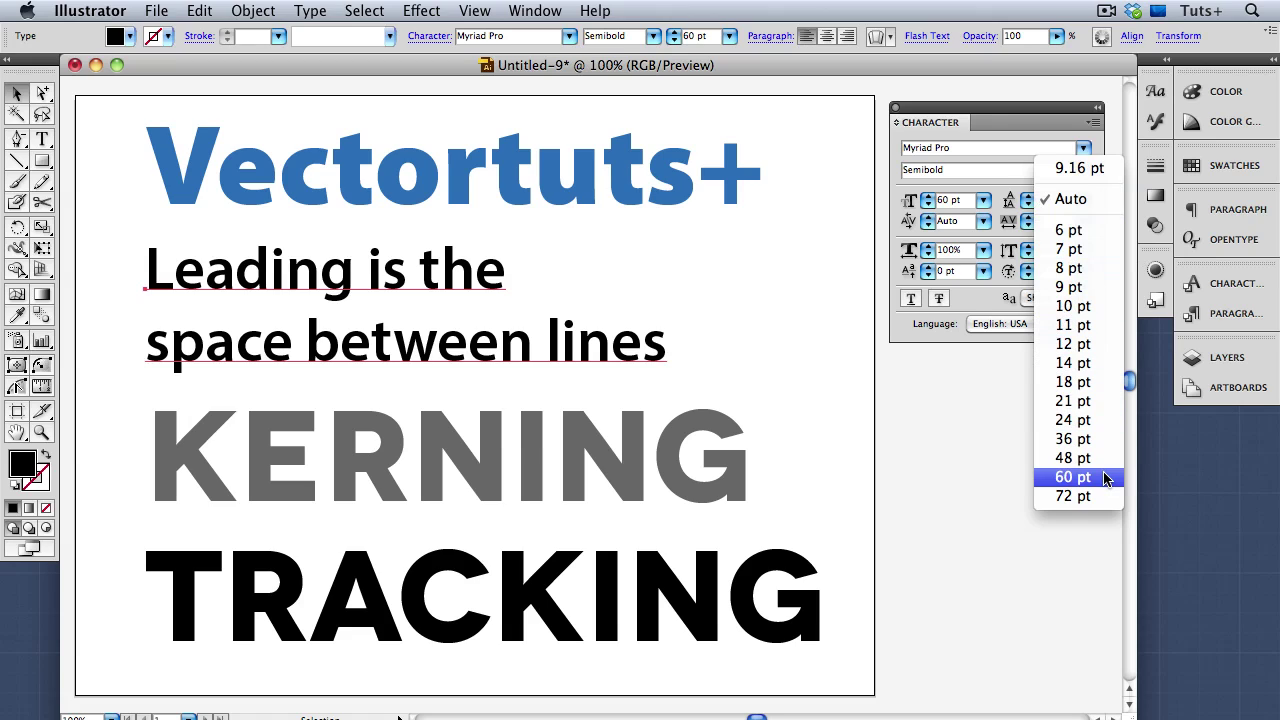
left_click(1072, 477)
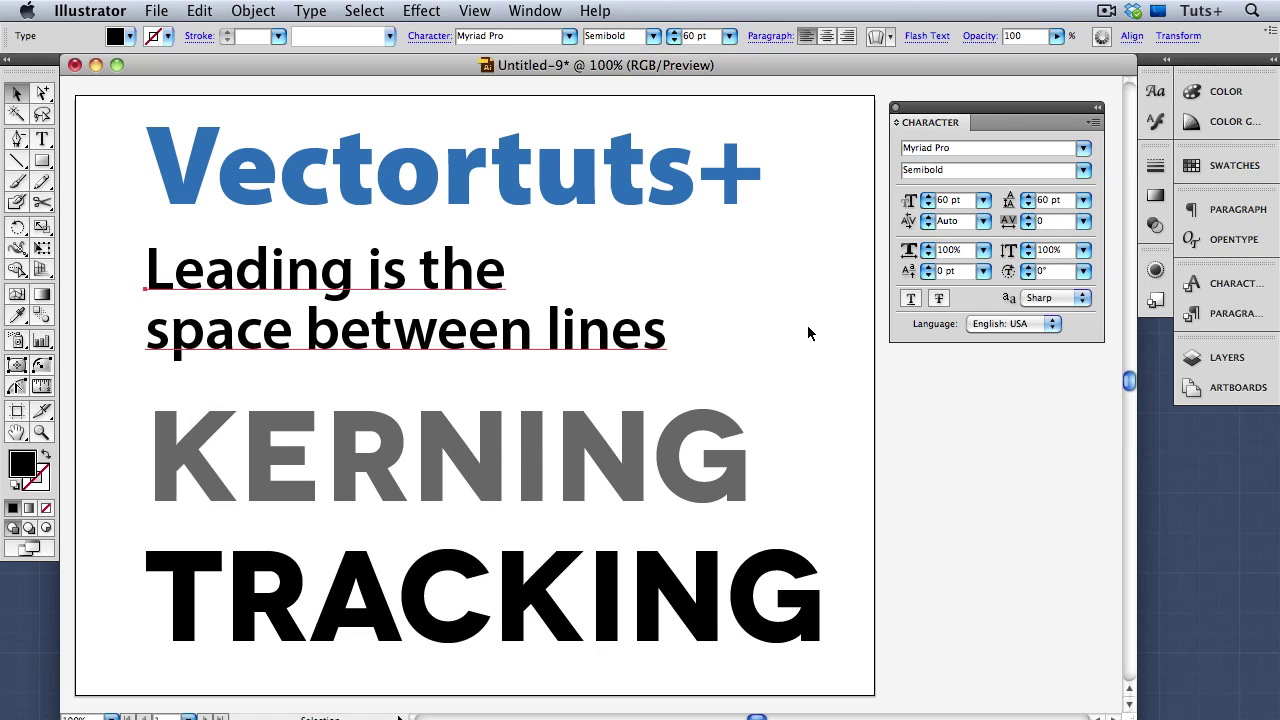
key("alt+Up")
key("alt+Up")
key("alt+Up")
key("alt+Up")
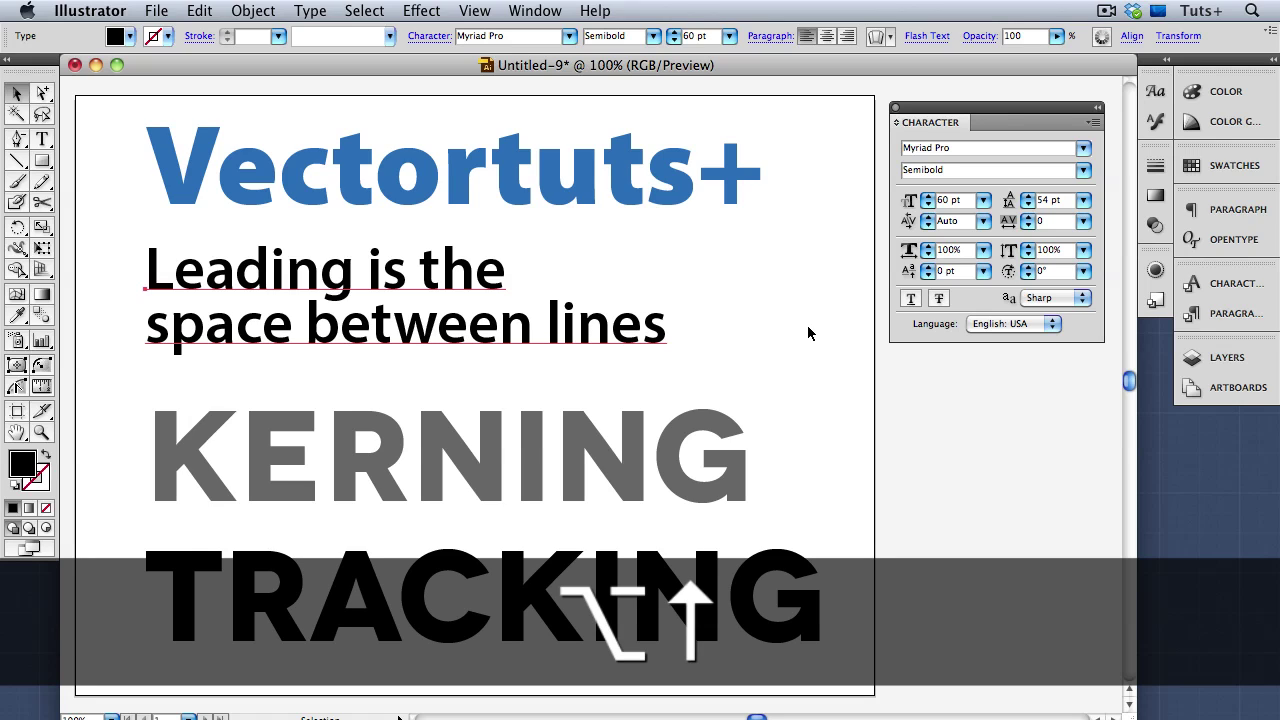
key("alt+Up")
key("alt+Up")
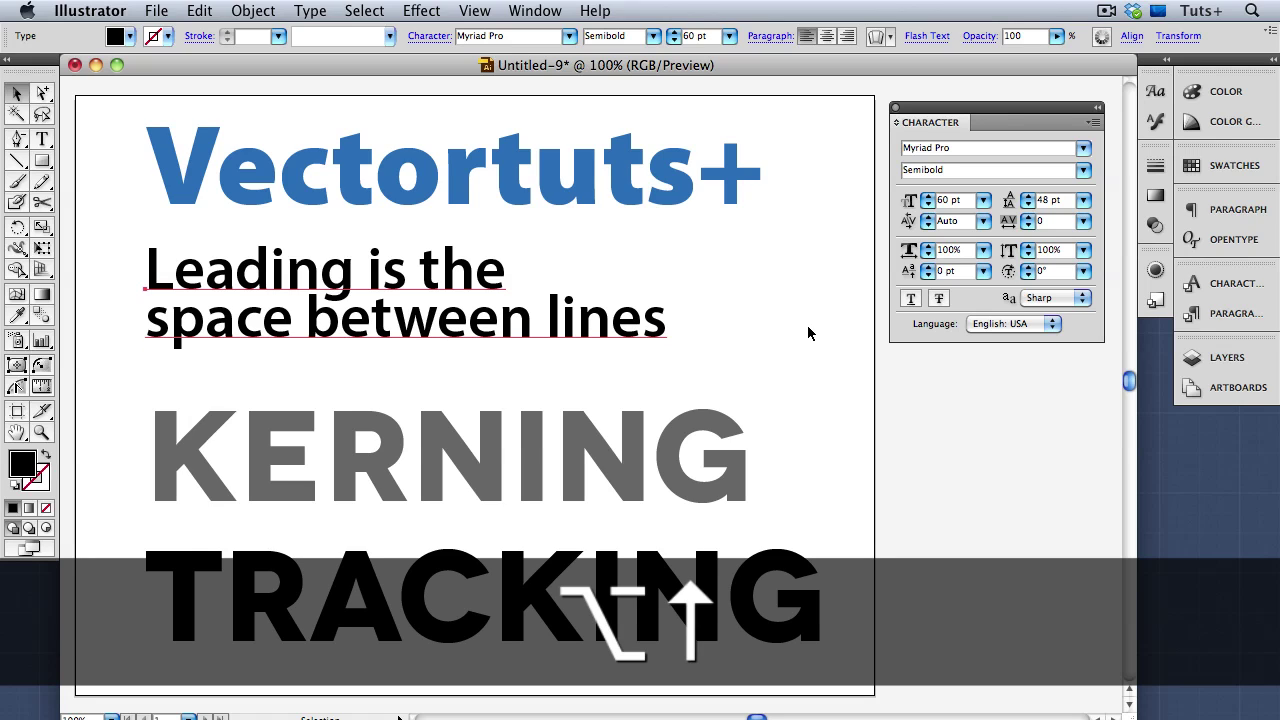
key("alt+Down")
key("alt+Down")
key("alt+Down")
key("alt+Down")
key("alt+Down")
key("alt+Down")
key("alt+Down")
key("alt+Down")
key("alt+Down")
key("alt+Down")
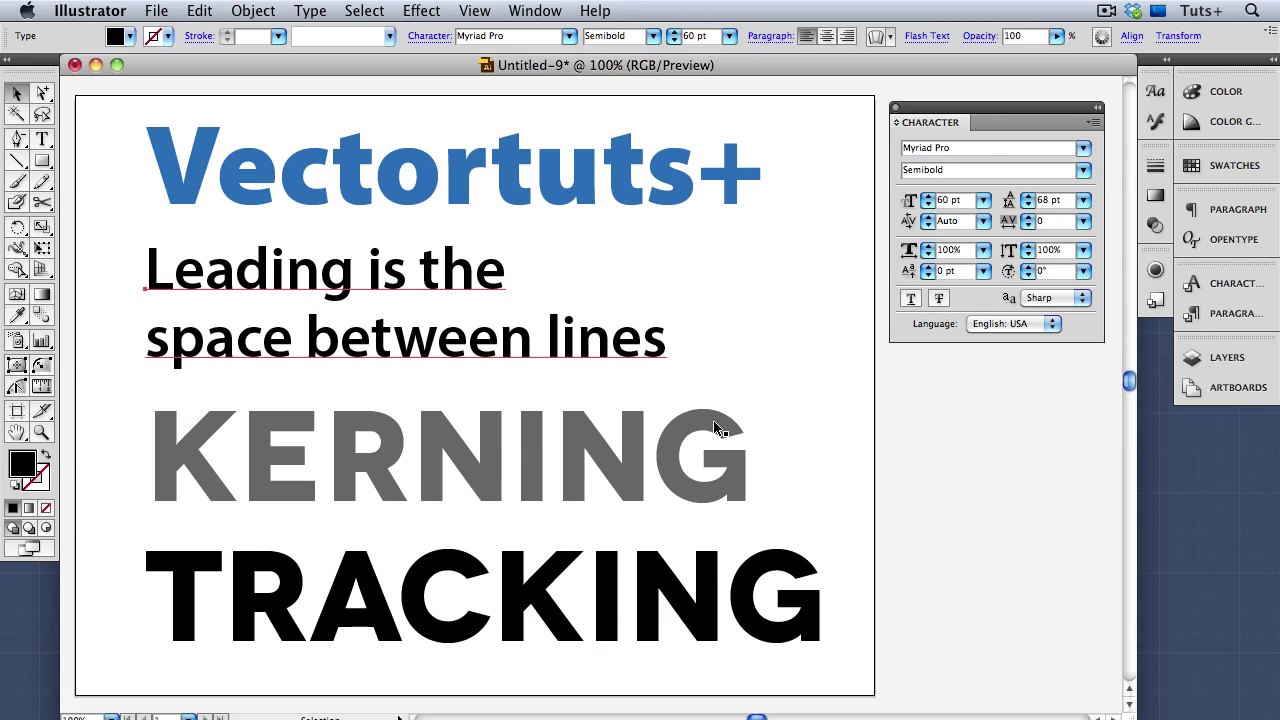
Step: Apply Optical kerning to KERNING and tighten the R–N pair to -27
left_click(714, 427)
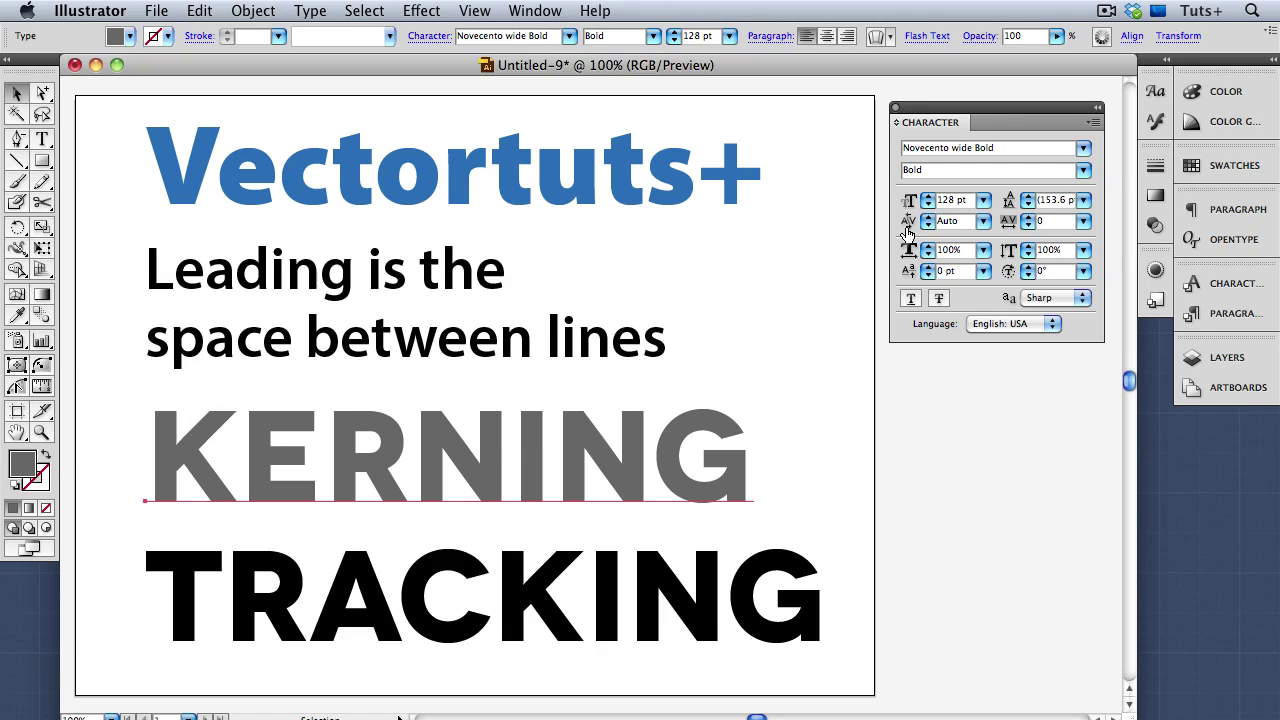
left_click(982, 222)
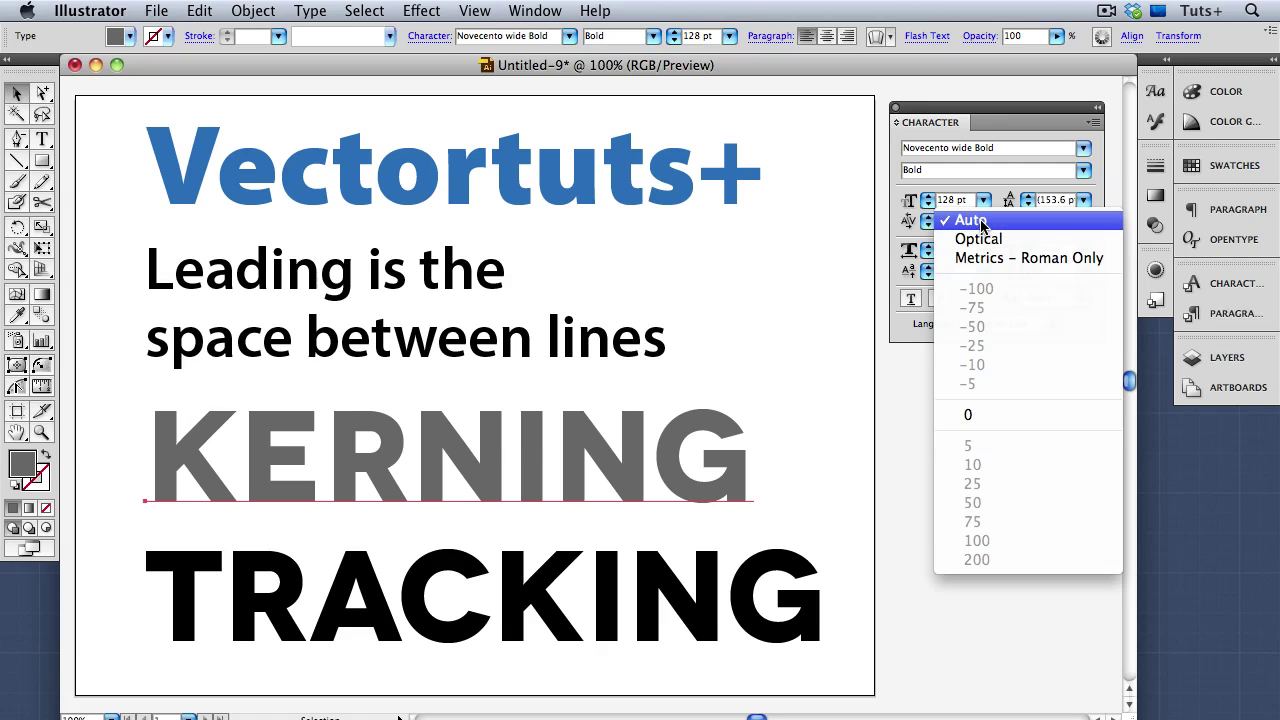
left_click(1006, 242)
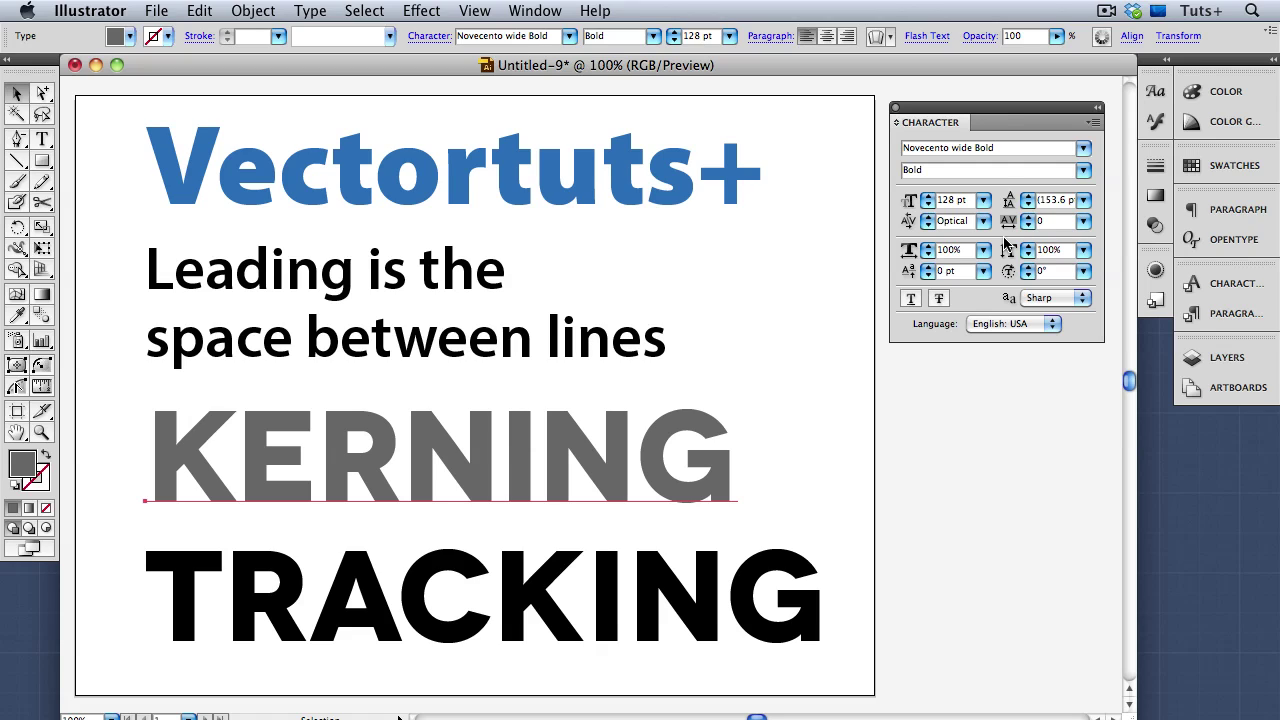
key("t")
left_click(403, 460)
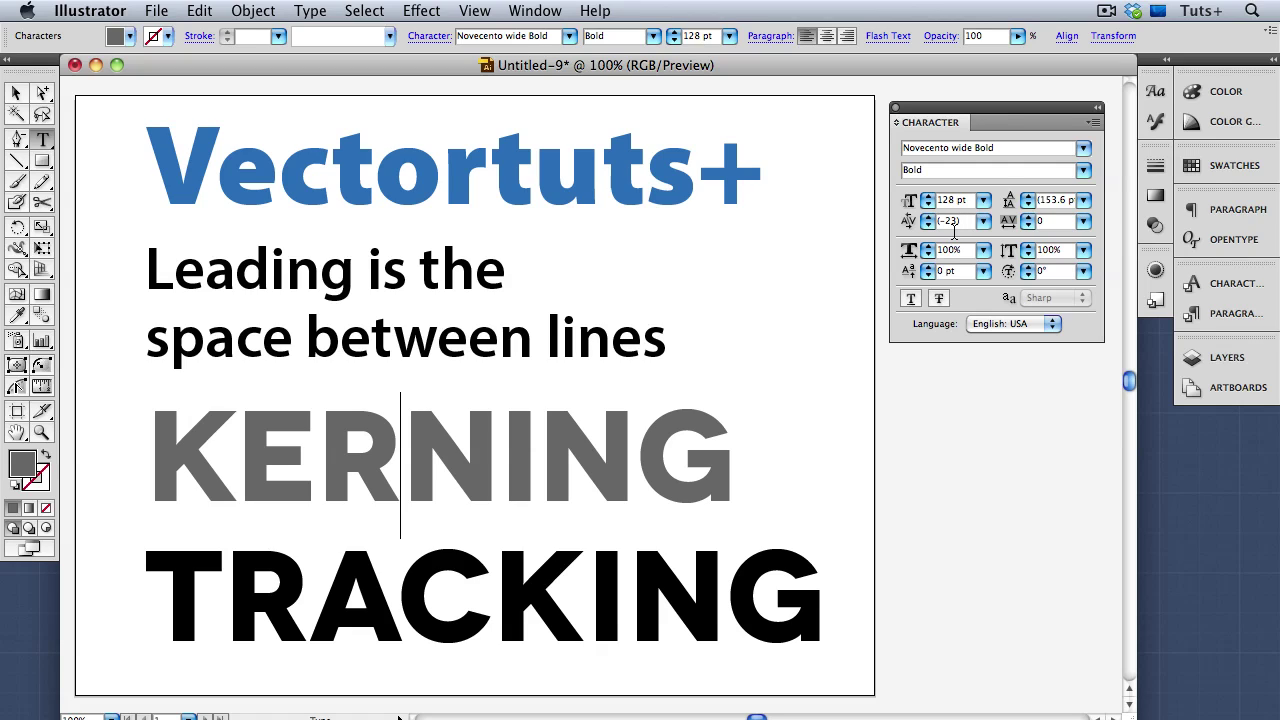
left_click(928, 228)
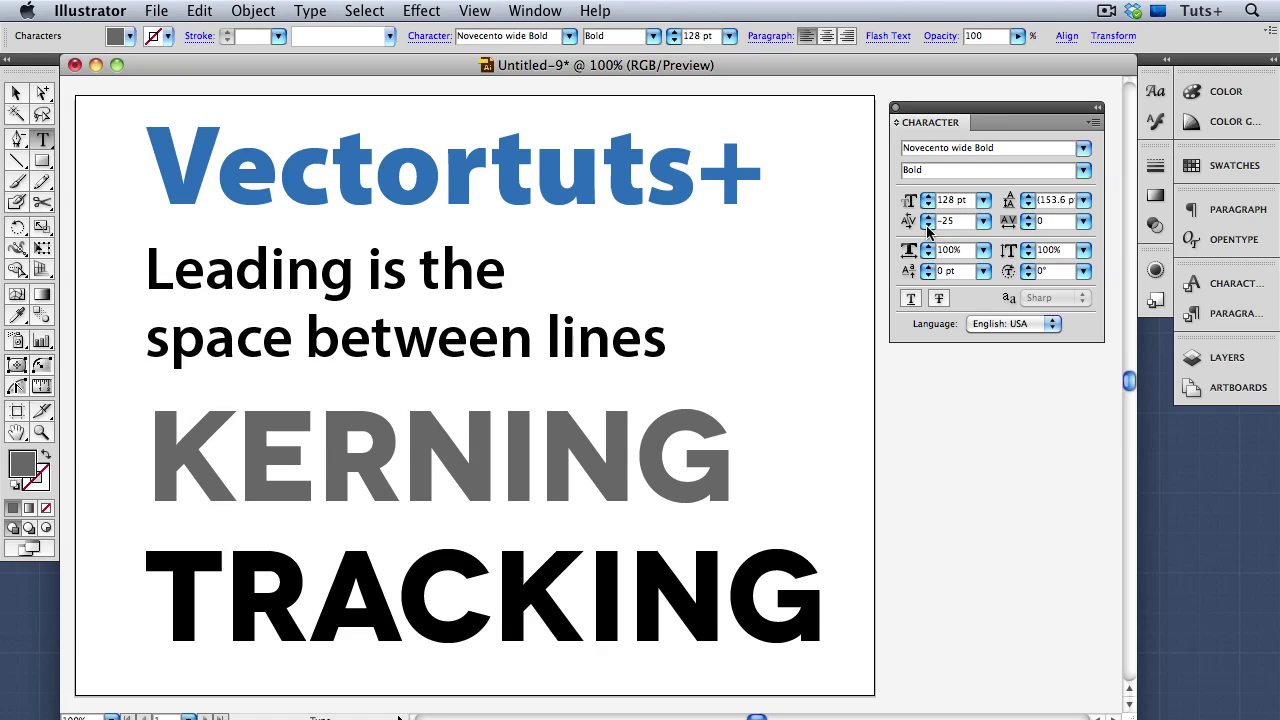
left_click(928, 228)
Step: Tighten the K–E pair in KERNING to a kerning of -51
left_click(236, 432)
key("alt+Left")
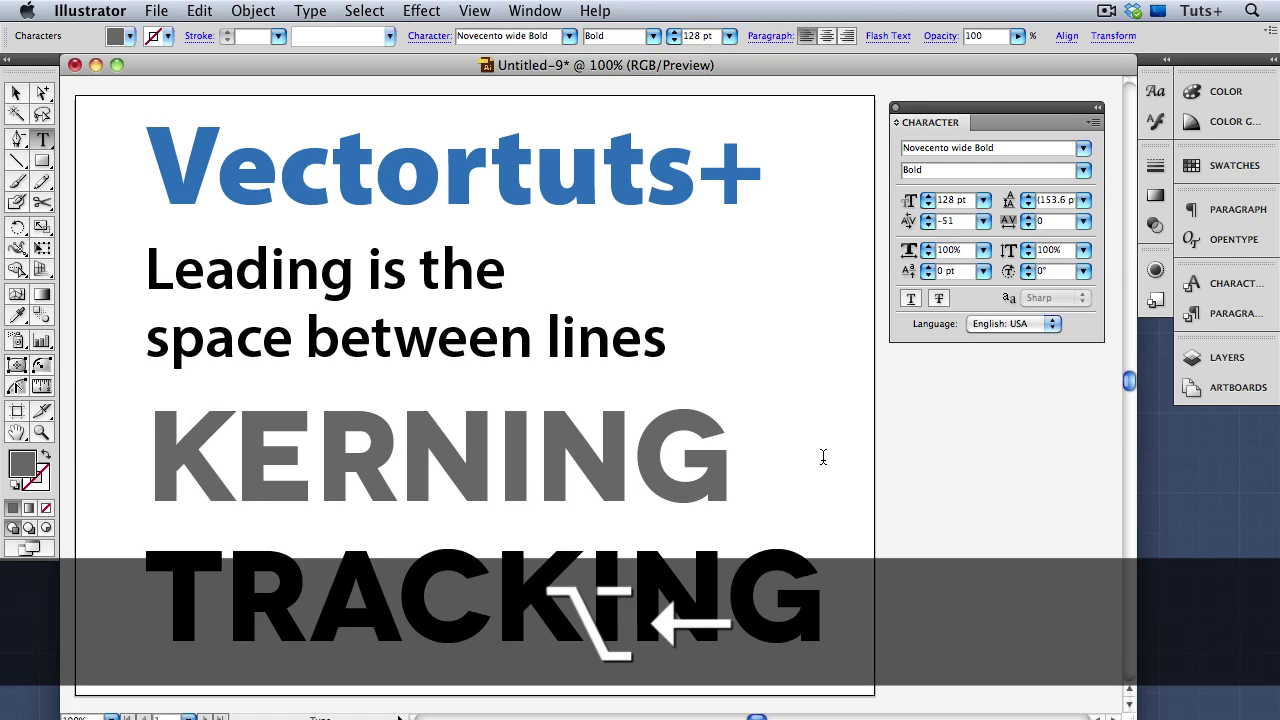
key("alt+Left")
key("alt+Left")
key("alt+Left")
key("alt+Left")
key("alt+Left")
key("alt+Left")
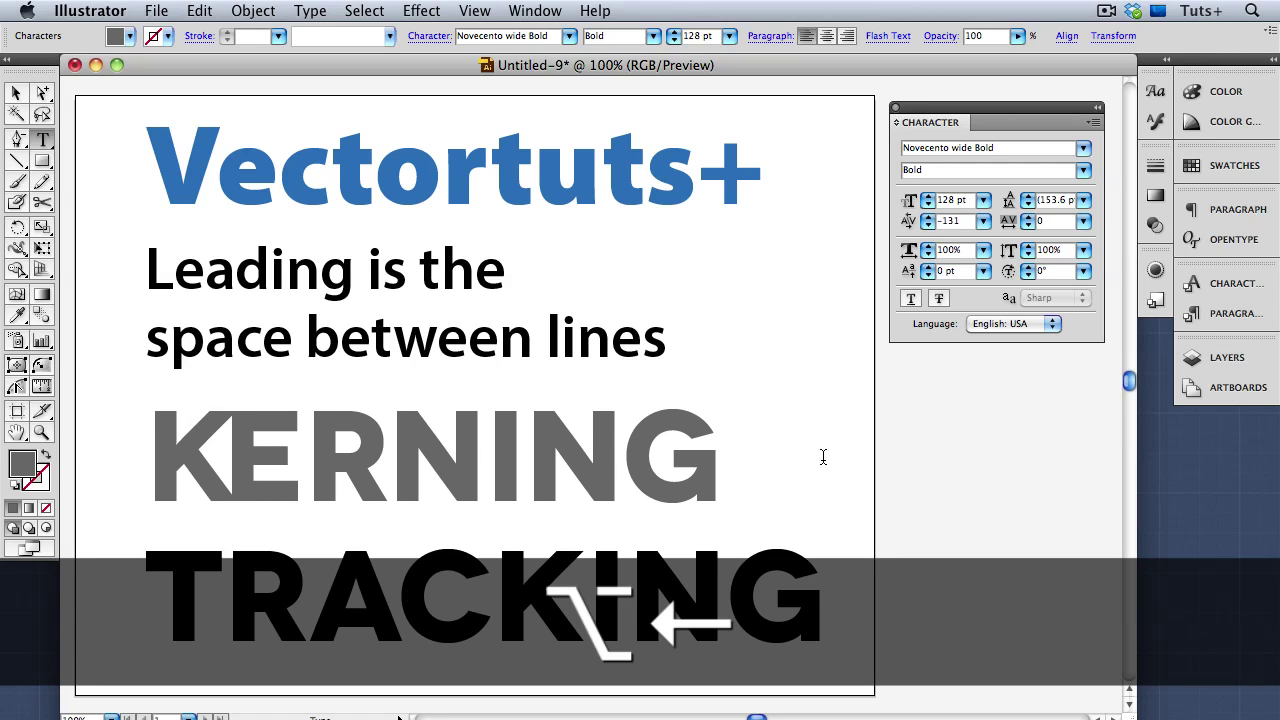
key("alt+Right")
key("alt+Right")
key("alt+Right")
key("alt+Right")
key("alt+Right")
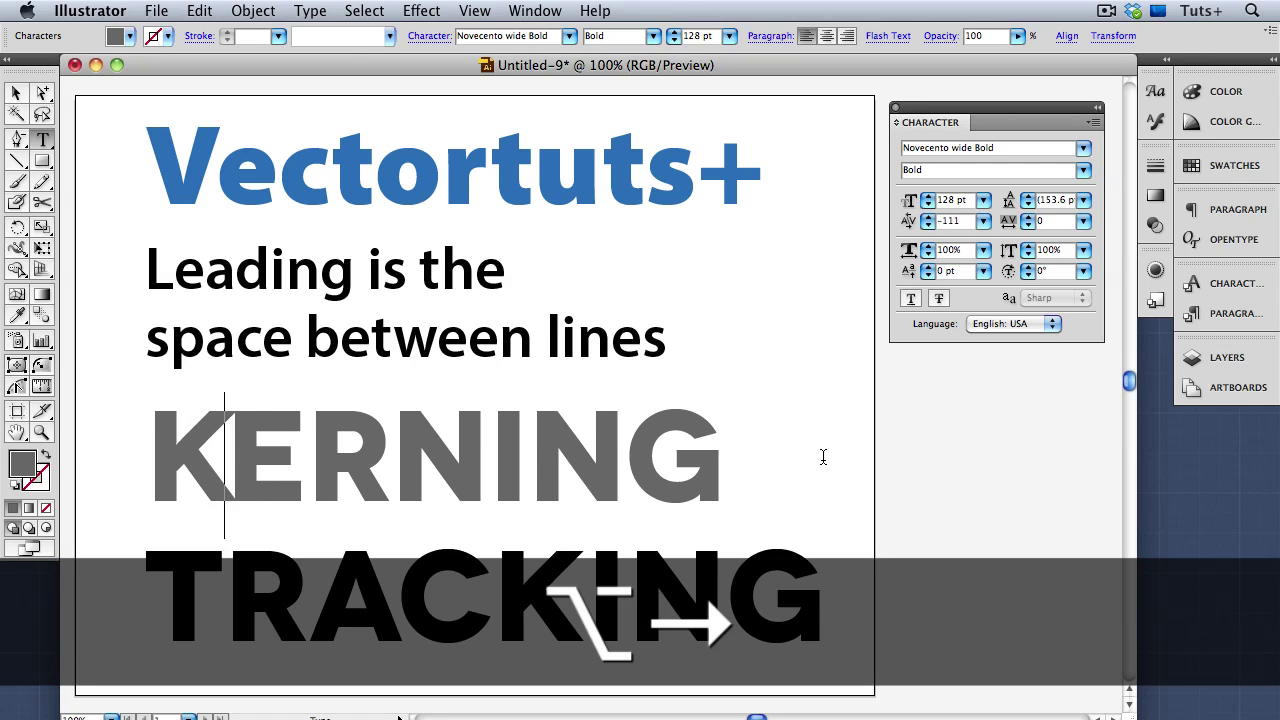
key("alt+Right")
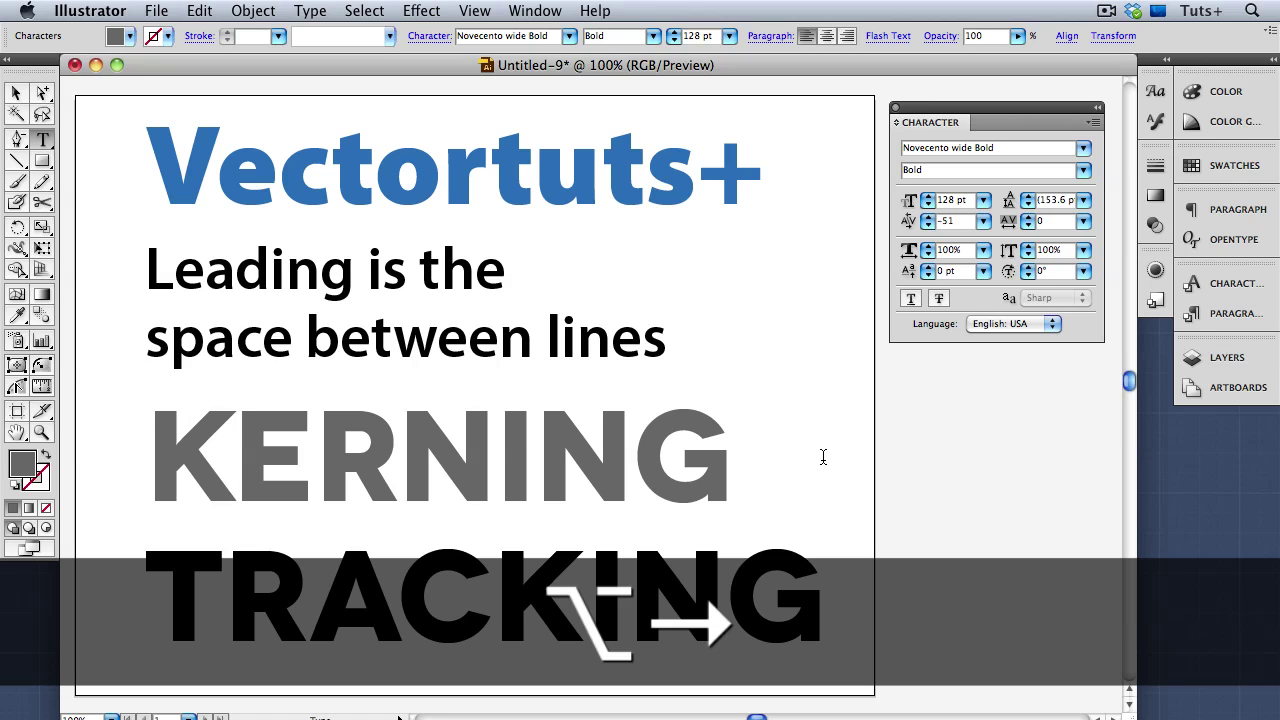
left_click(727, 598)
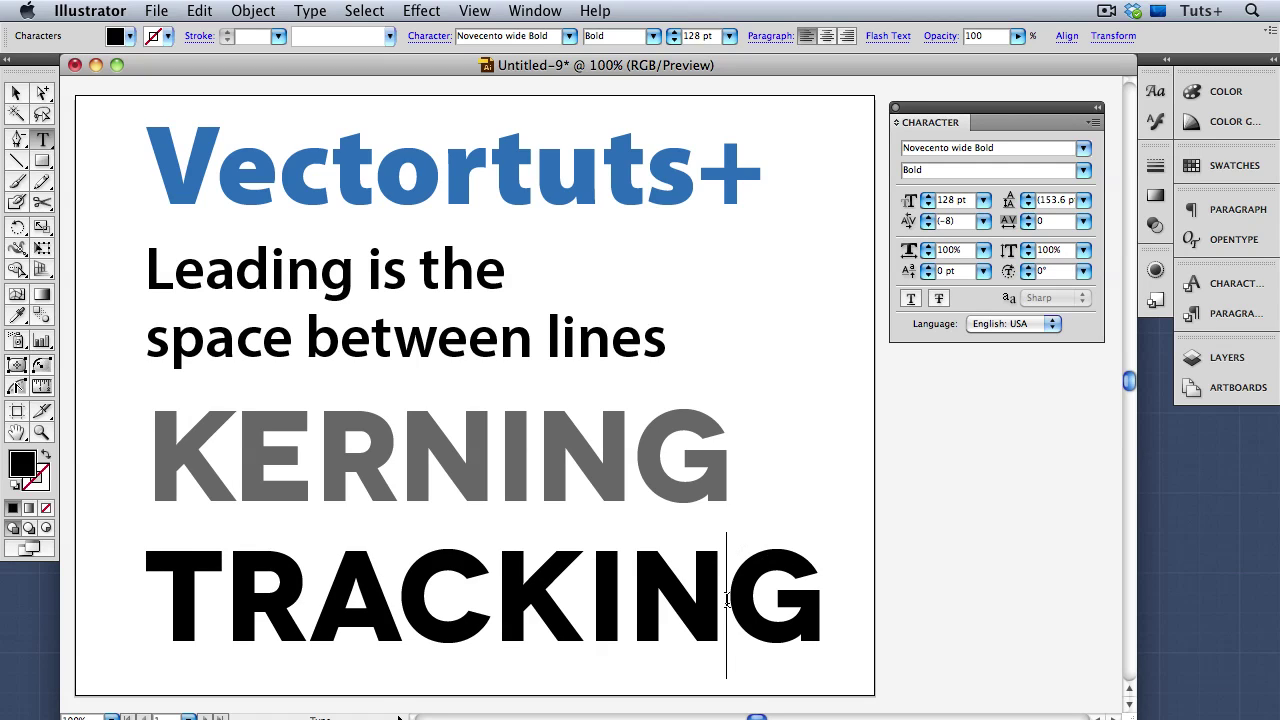
key("super+a")
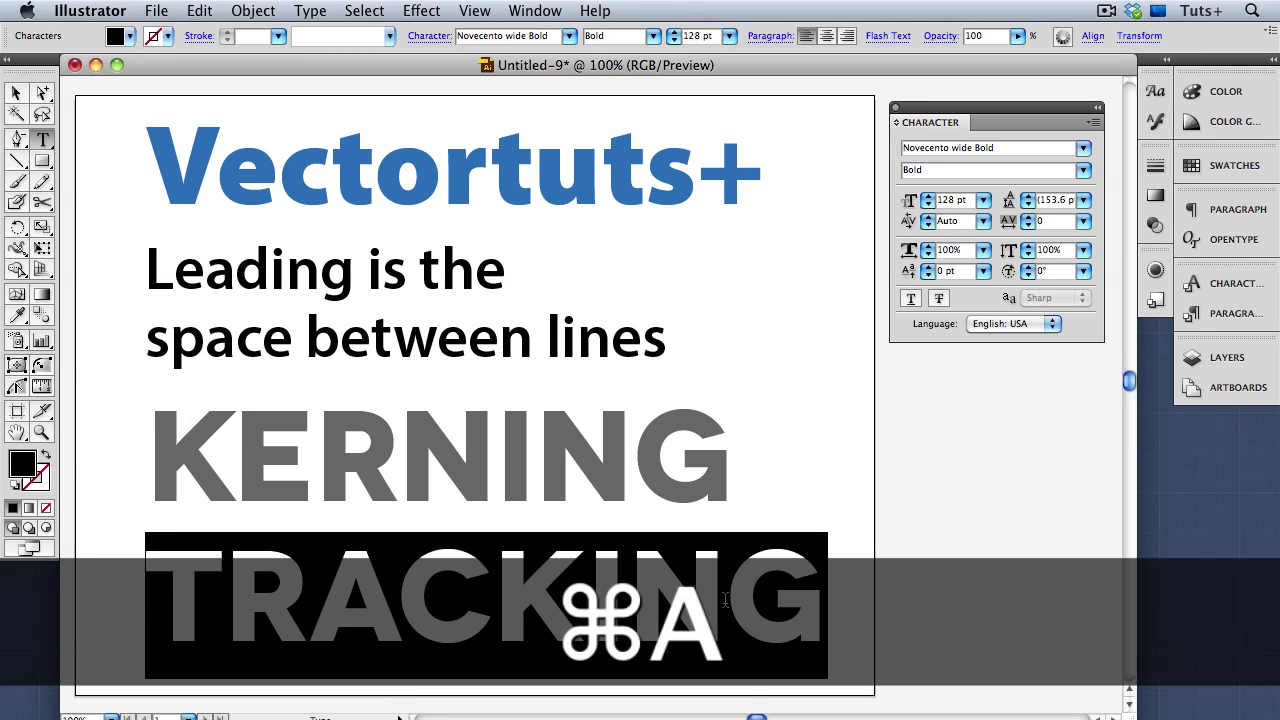
left_click(1084, 222)
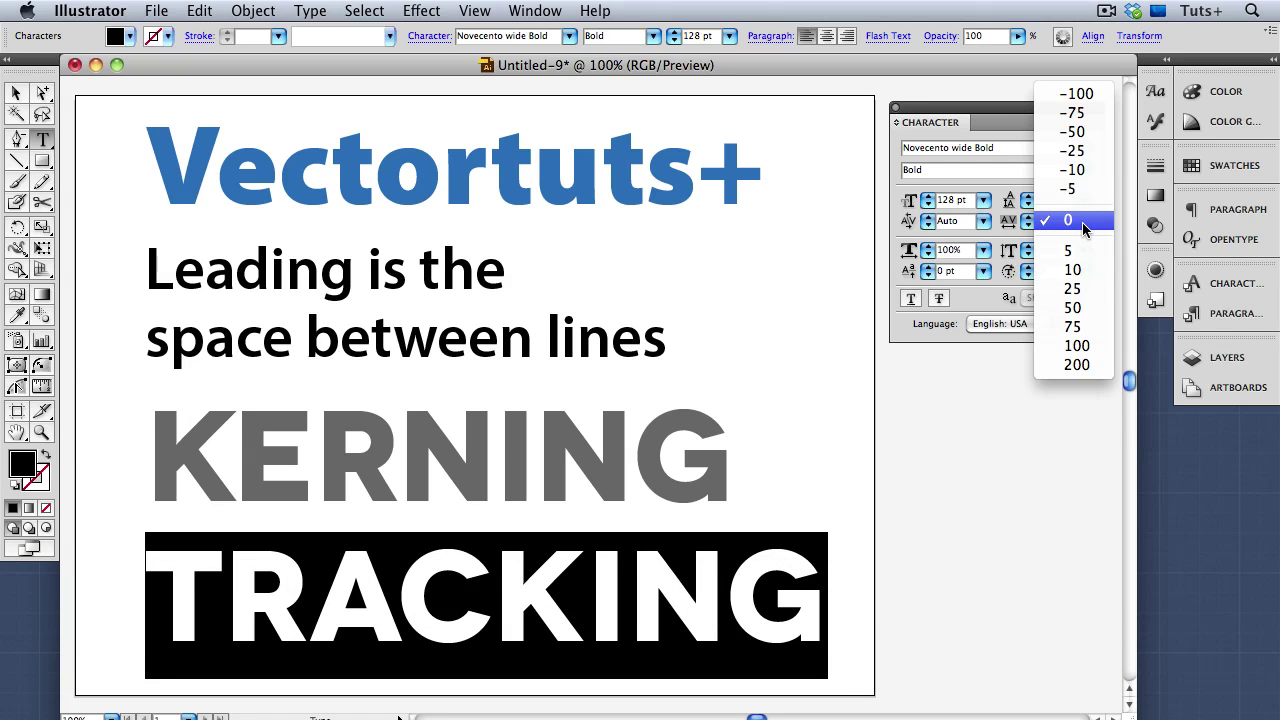
left_click(1088, 132)
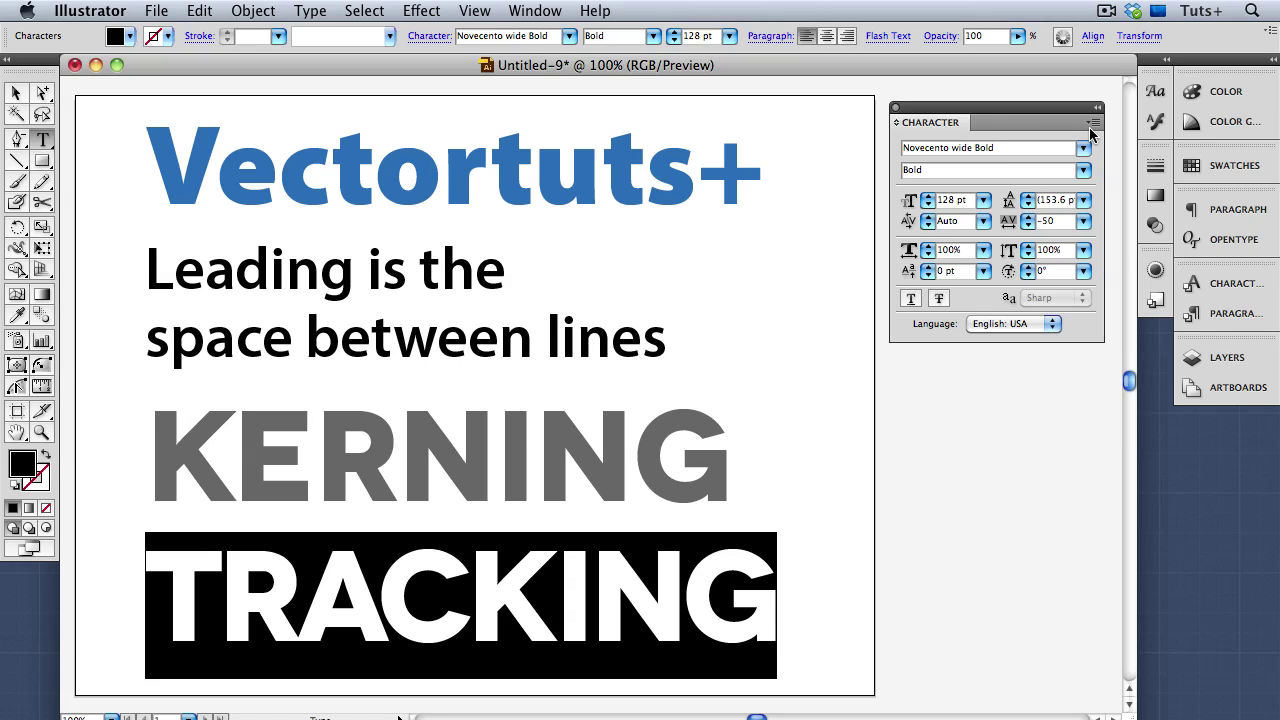
left_click(1084, 221)
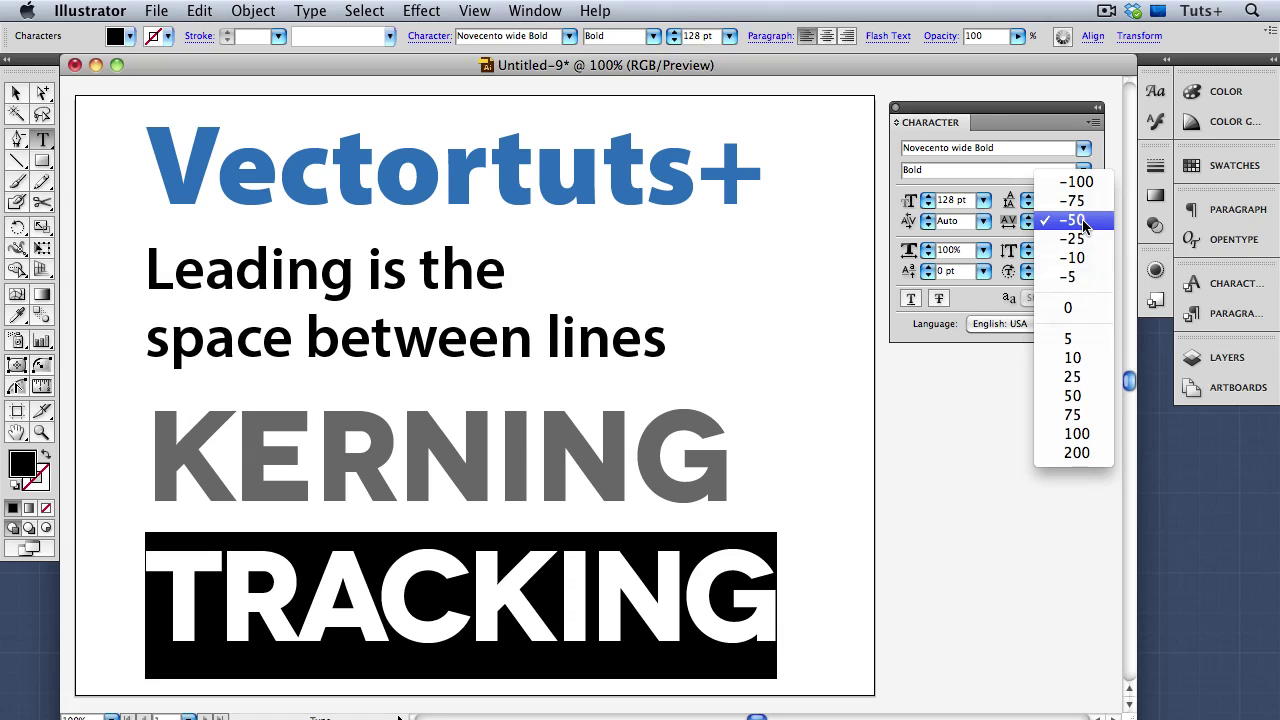
left_click(1076, 434)
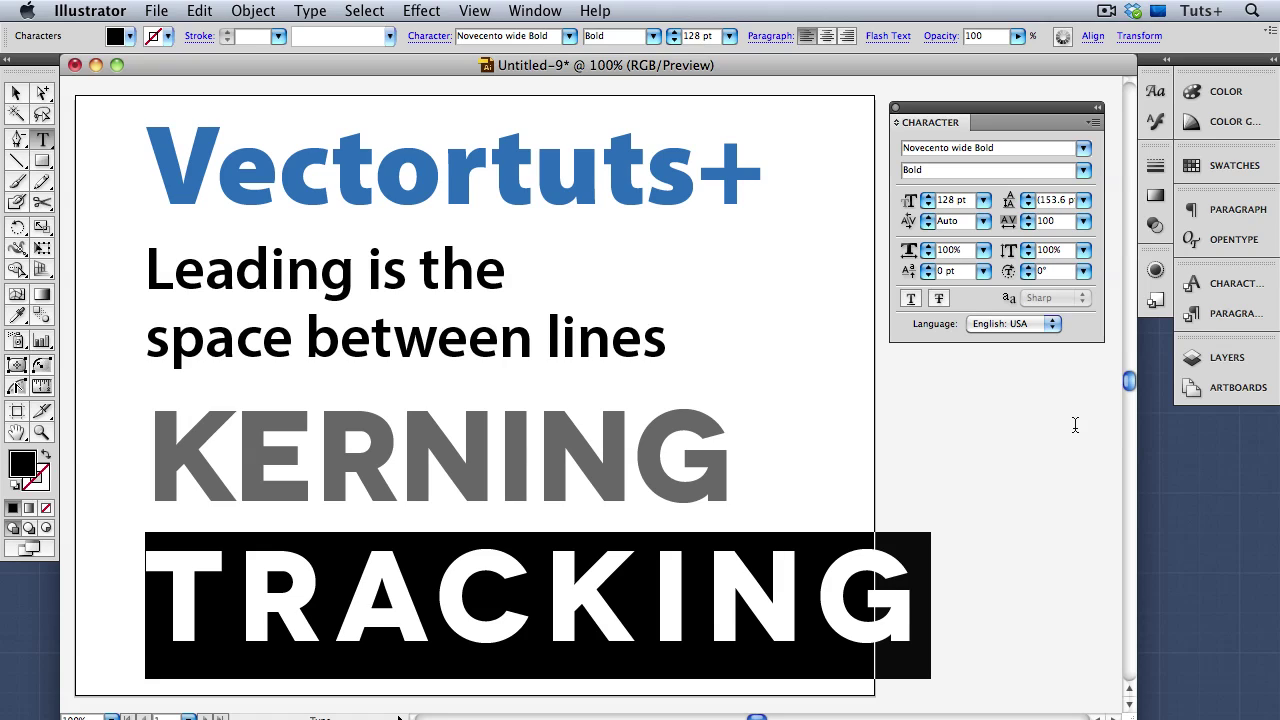
key("alt+Left")
key("alt+Left")
key("alt+Left")
key("alt+Left")
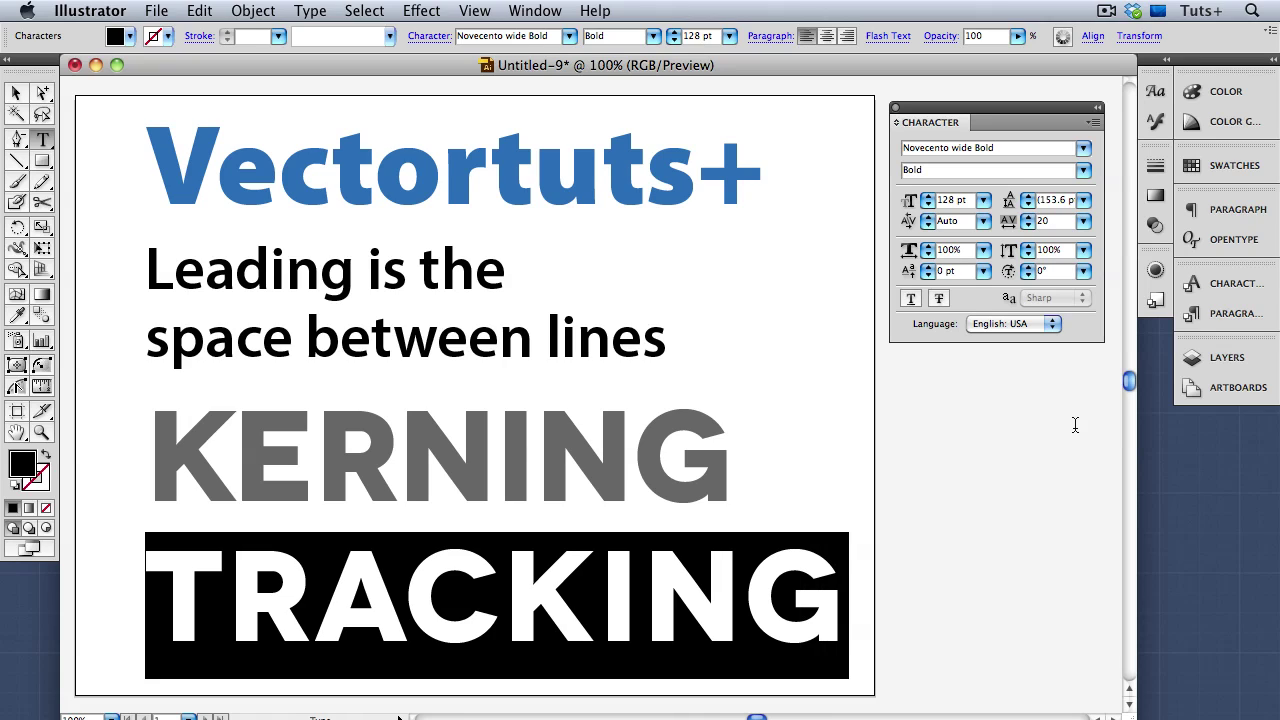
key("alt+Left")
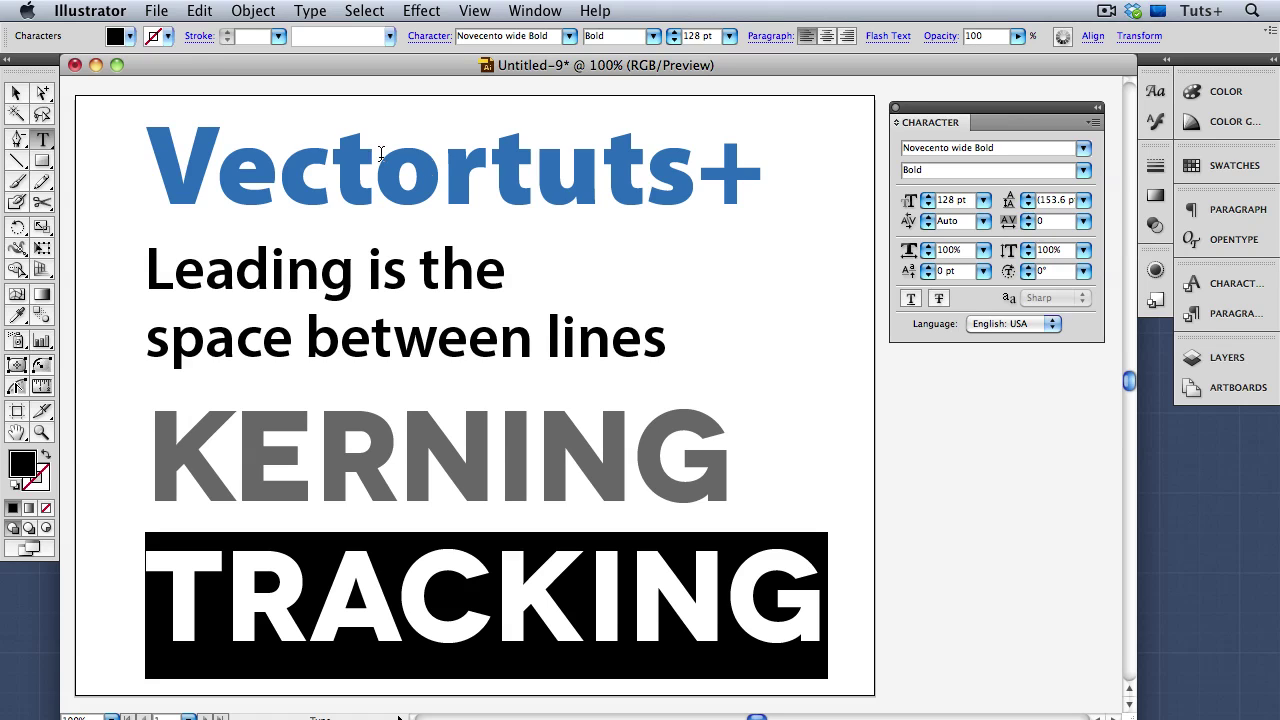
left_click(108, 14)
Step: Change the Type preferences tracking increment from 20 to 5/1000 em
mouse_move(240, 122)
left_click(406, 165)
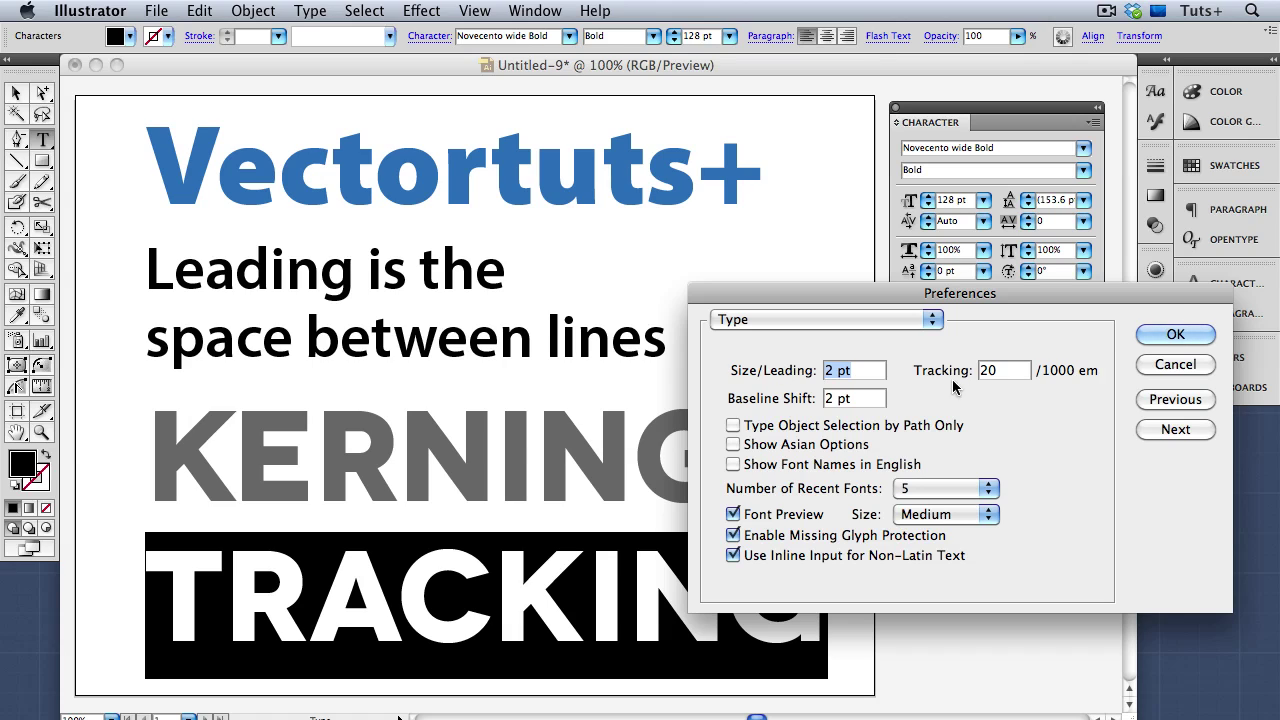
left_click_drag(1010, 372, 978, 372)
type("5")
left_click(1146, 340)
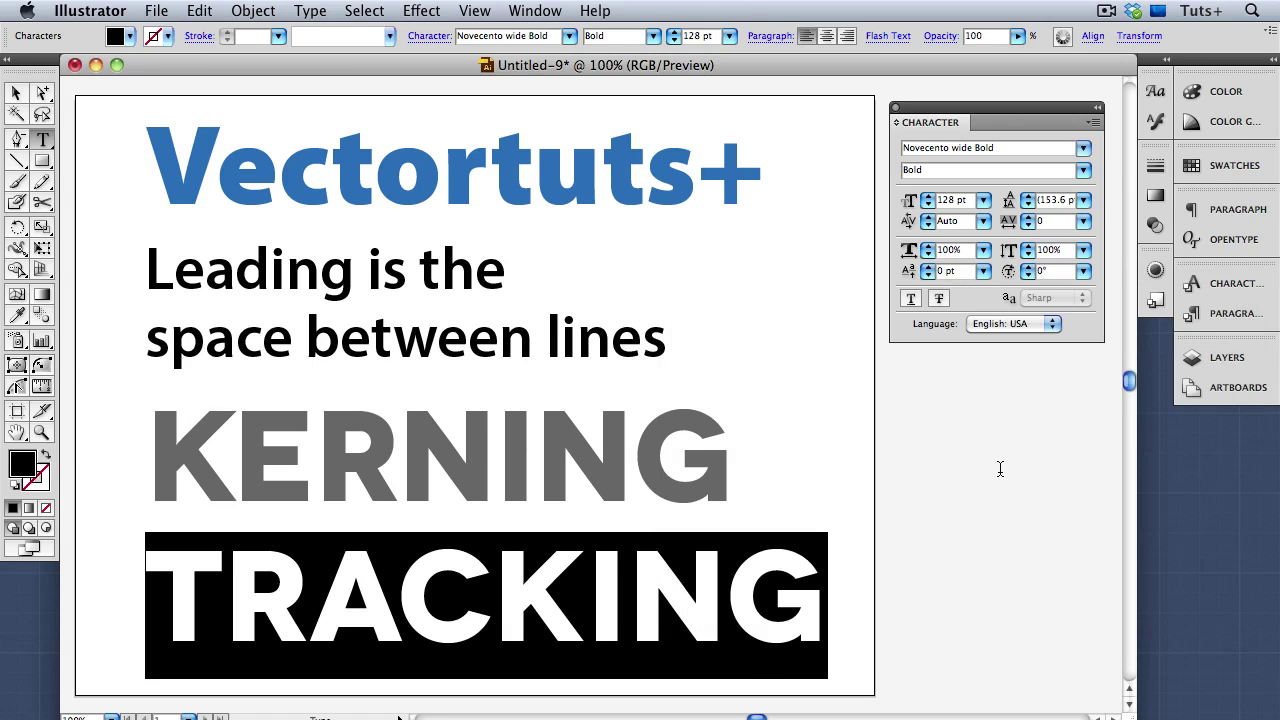
key("alt+Right")
key("alt+Right")
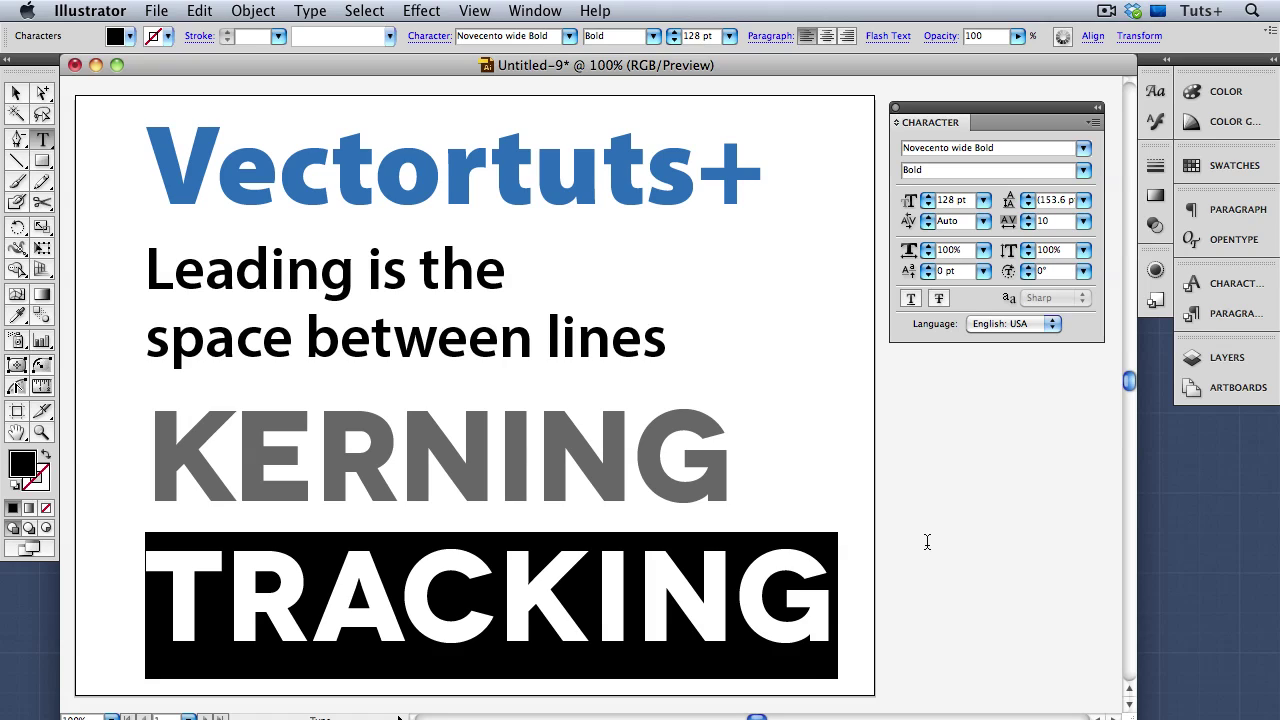
key("super+alt+q")
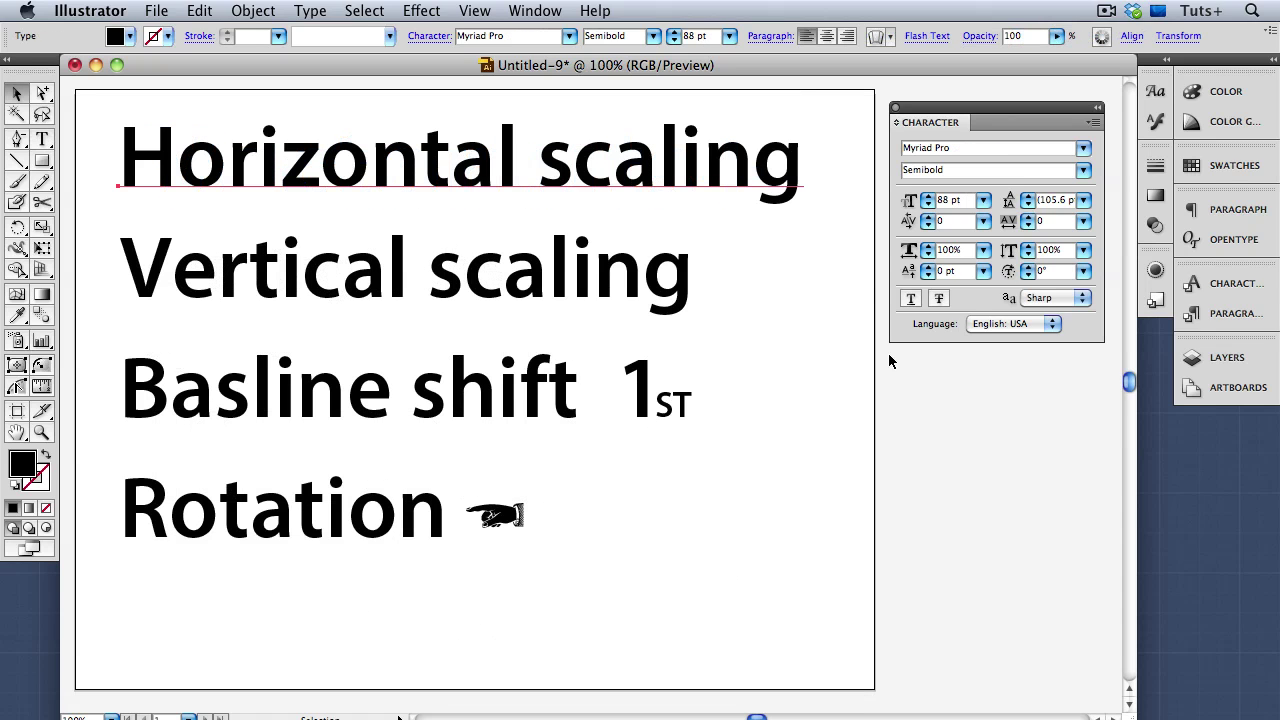
Step: Set the Horizontal scaling line's horizontal scale to 75%, after trying 150%
left_click(908, 256)
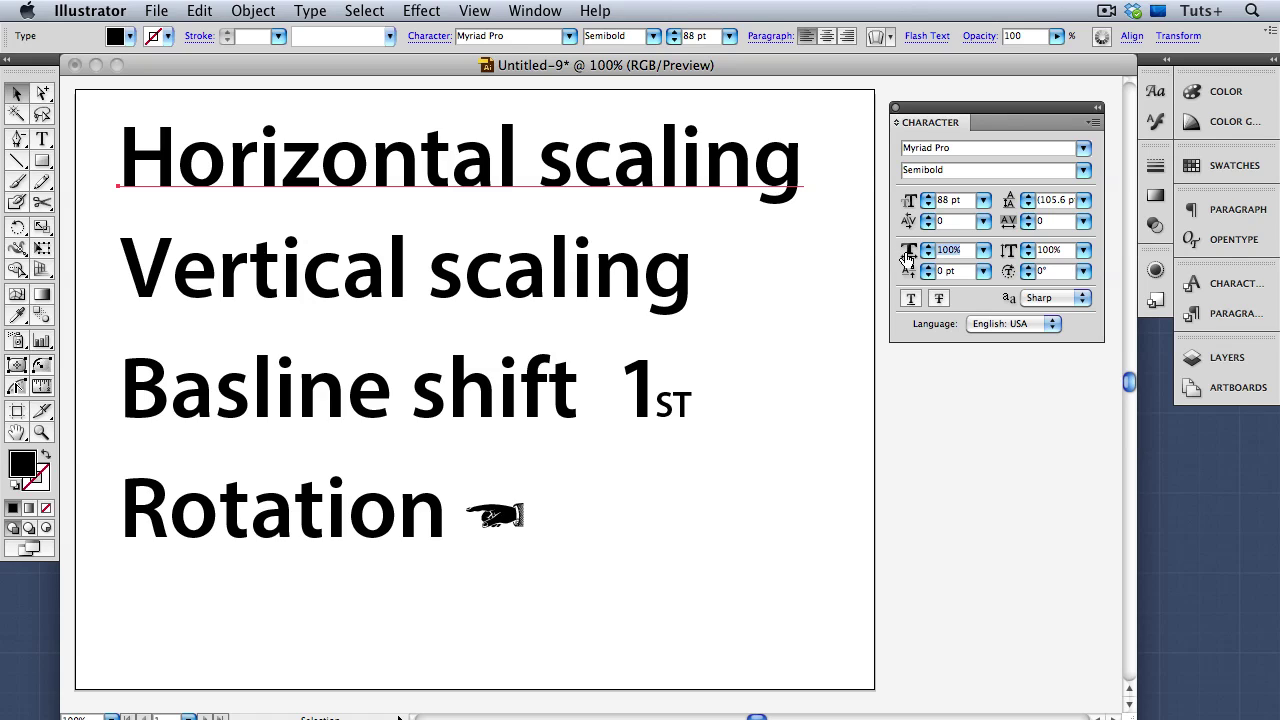
left_click(983, 252)
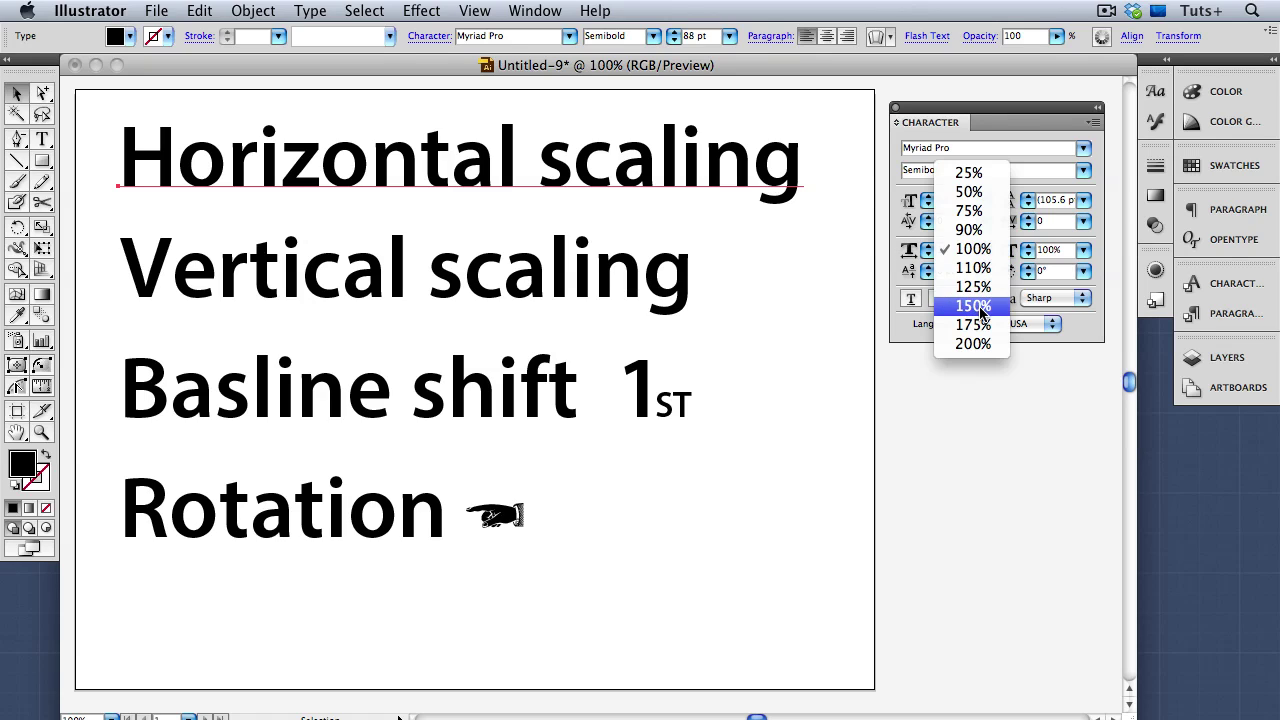
left_click(977, 306)
left_click(983, 251)
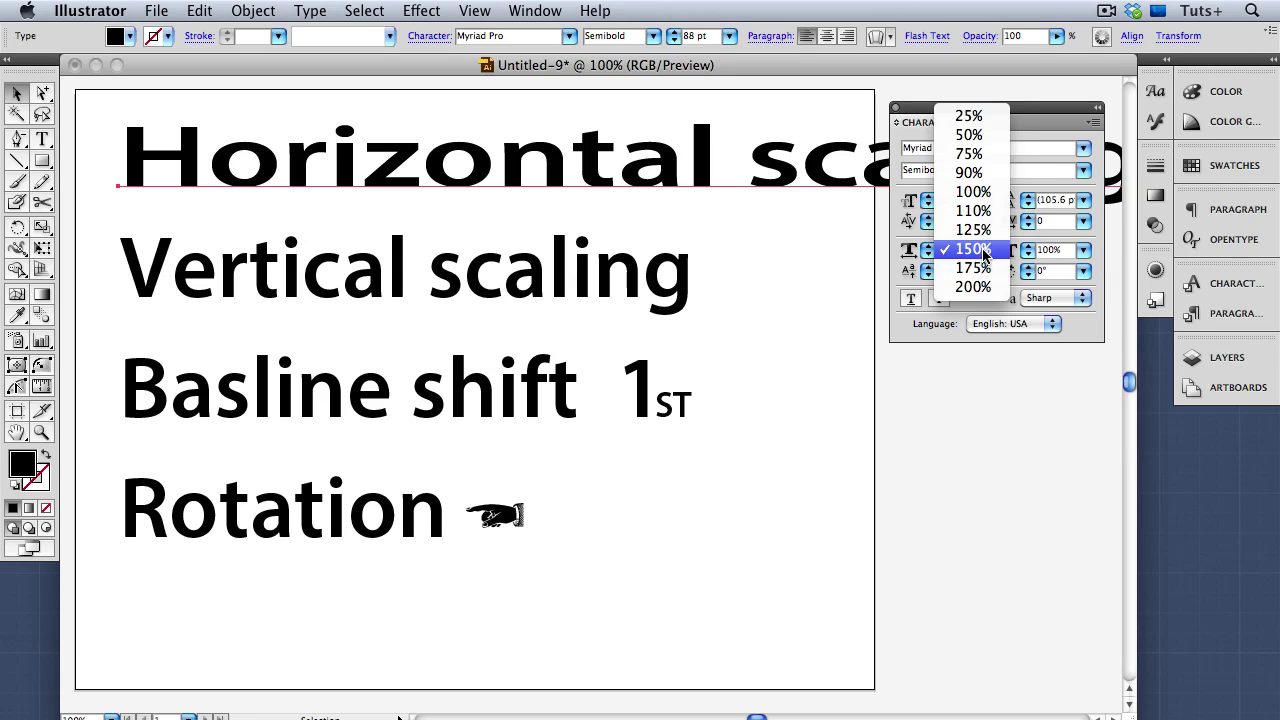
left_click(975, 154)
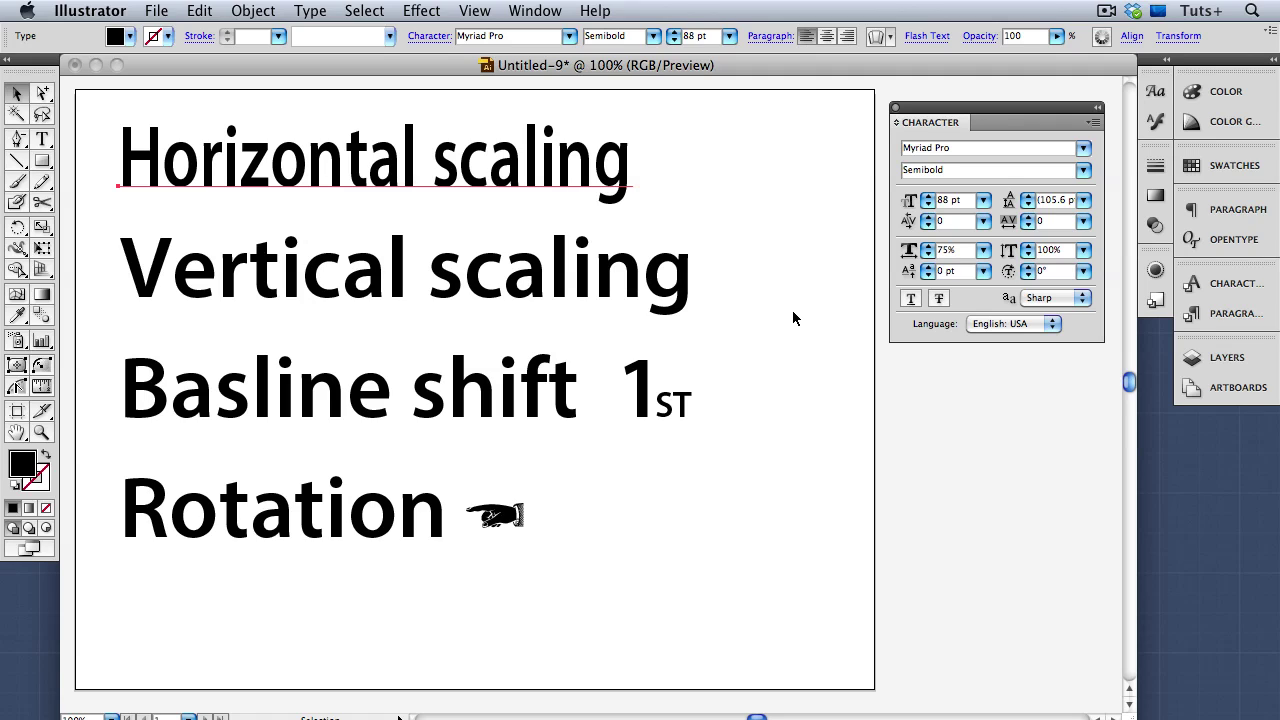
Step: Set the Vertical scaling line's vertical scale to 125%
left_click(649, 292)
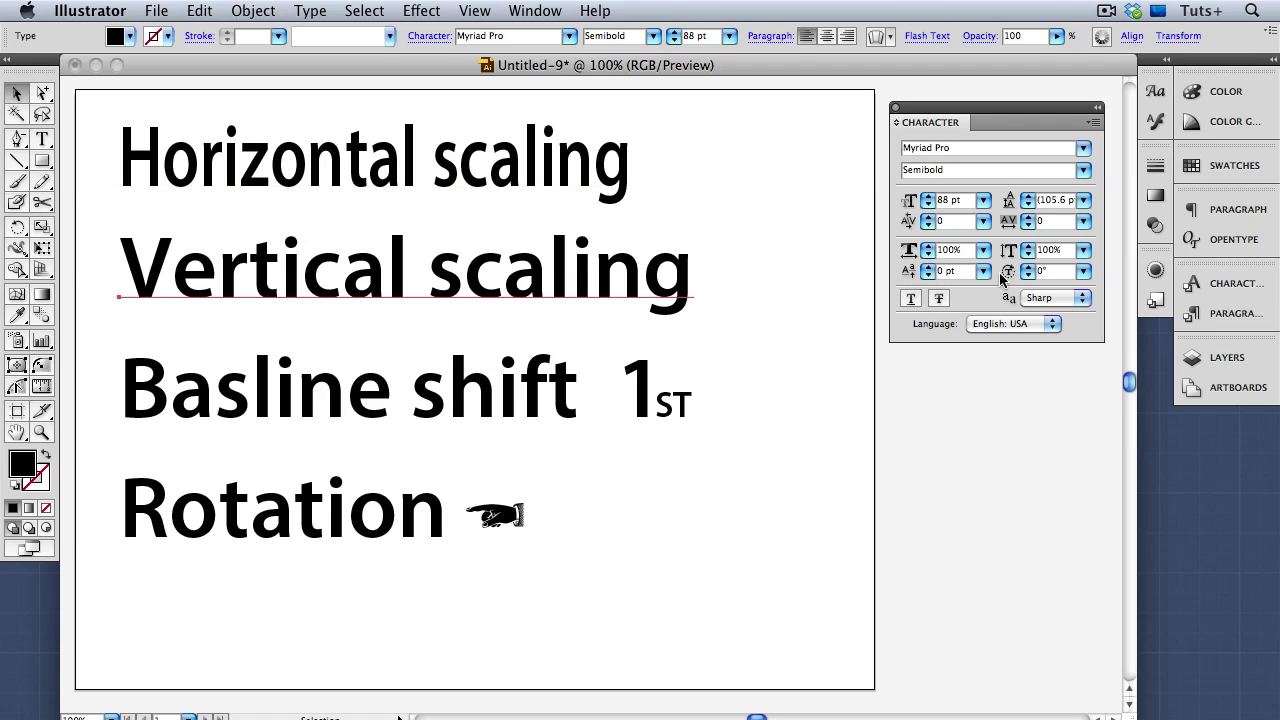
left_click(1083, 250)
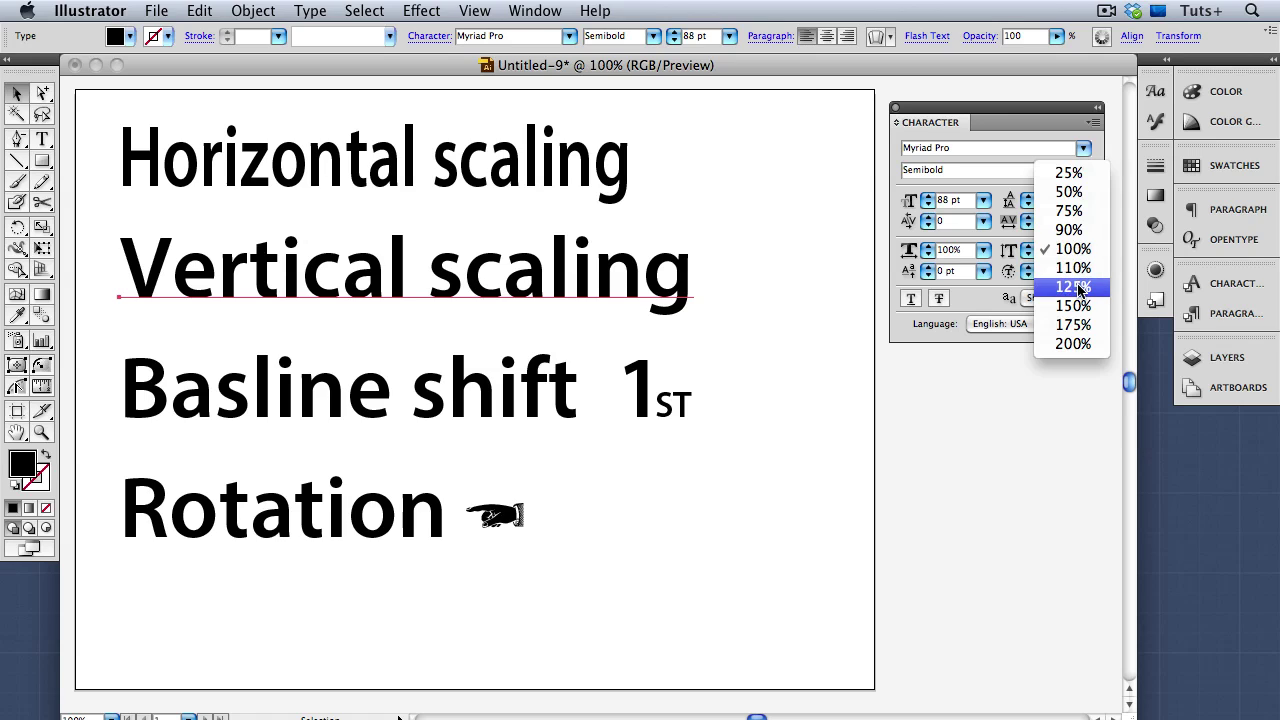
left_click(1078, 288)
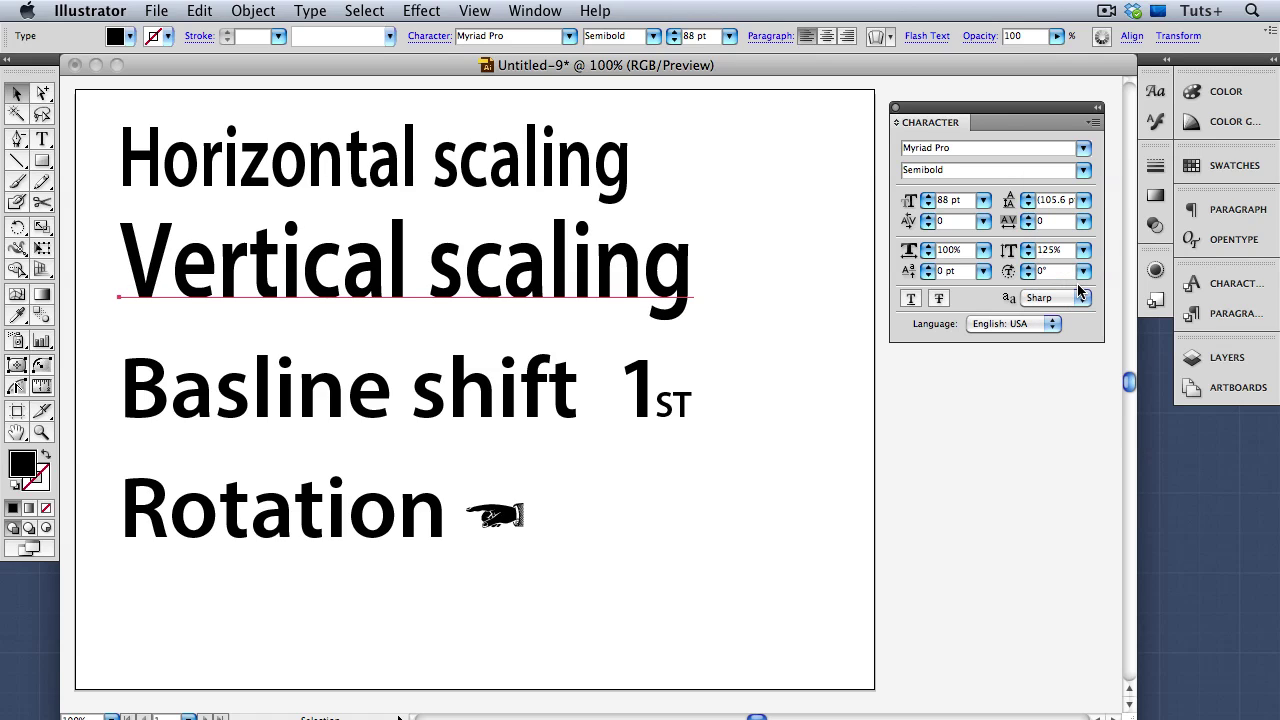
left_click(539, 389)
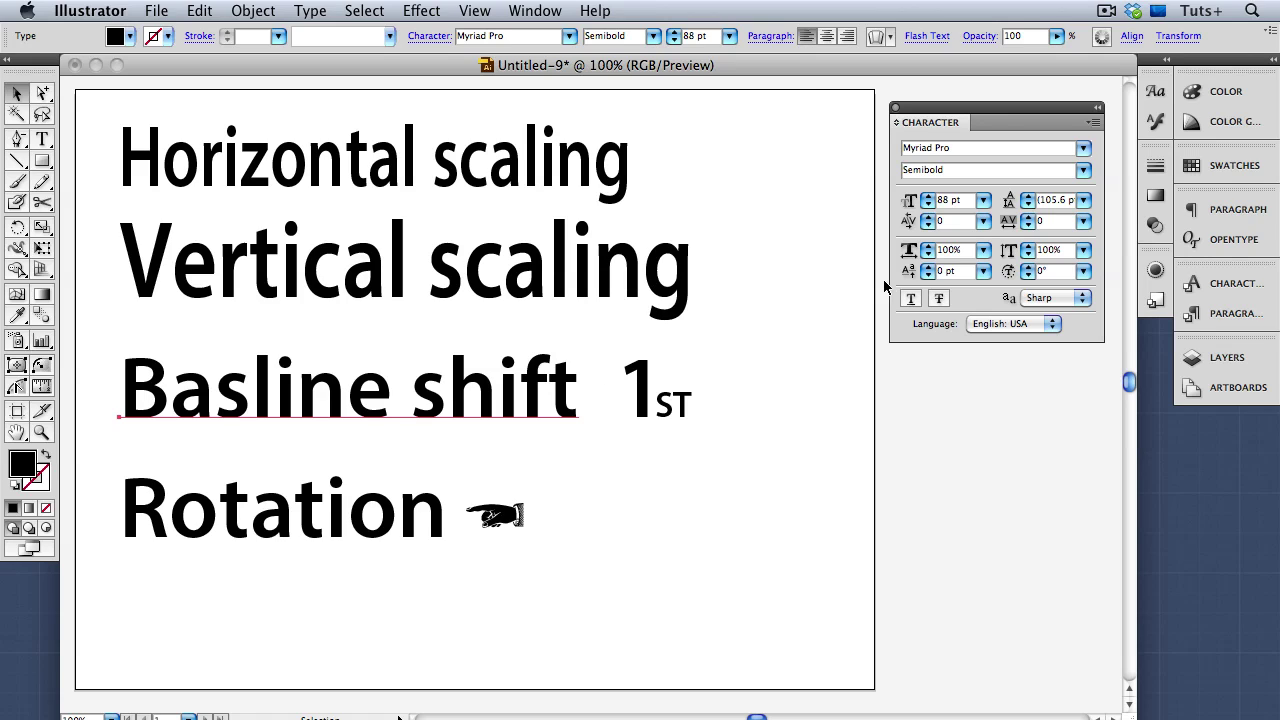
Step: Give the Basline shift line a 12 pt baseline shift and select the ST after the 1
left_click(981, 273)
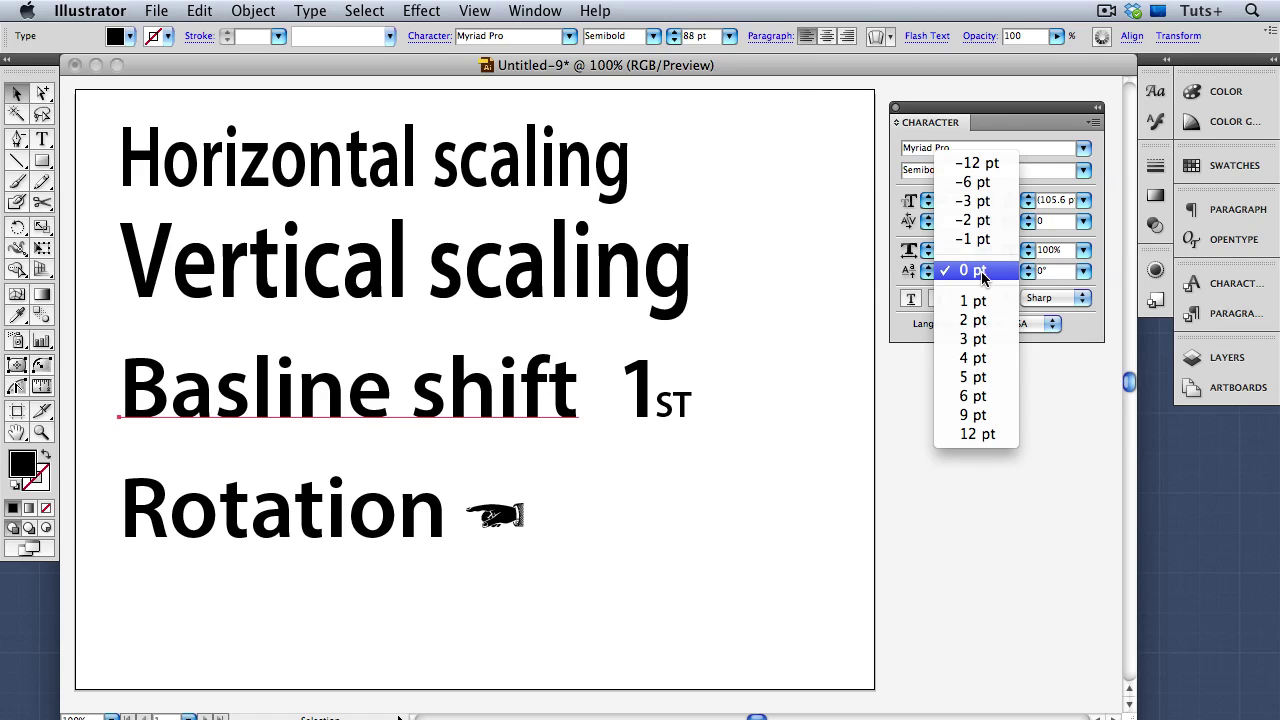
left_click(987, 433)
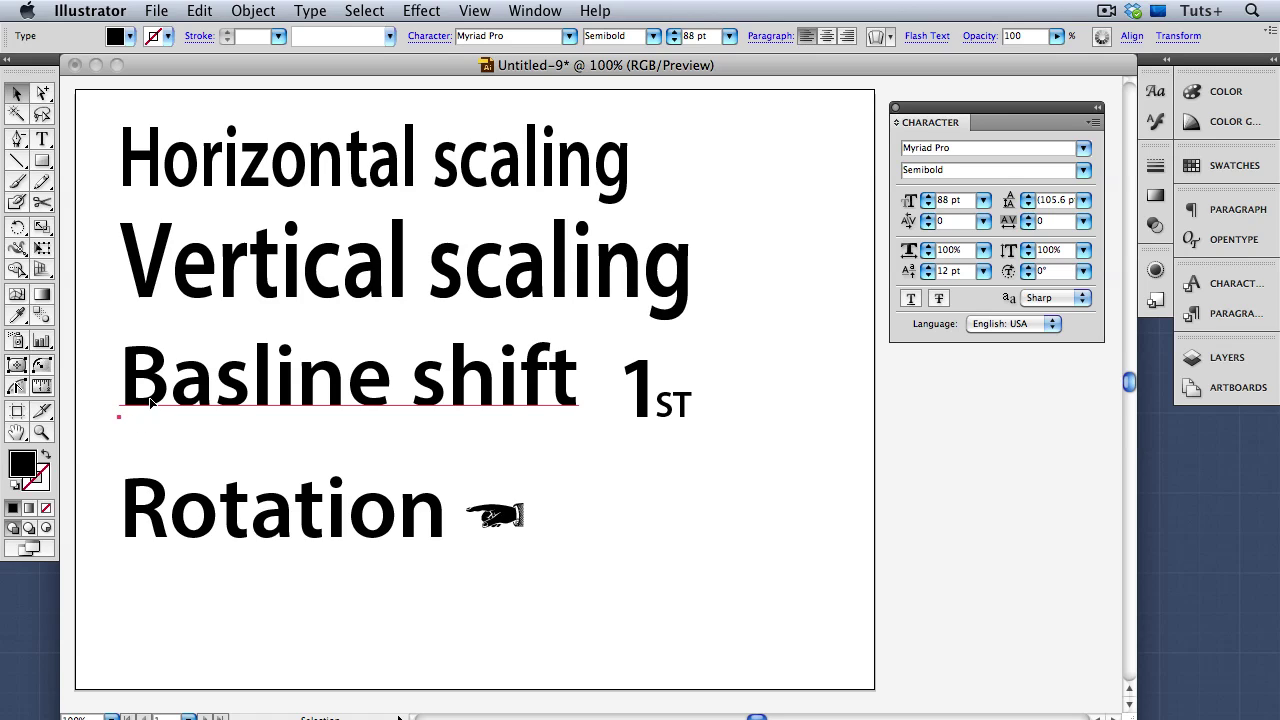
key("t")
left_click(655, 405)
left_click_drag(657, 407, 675, 404)
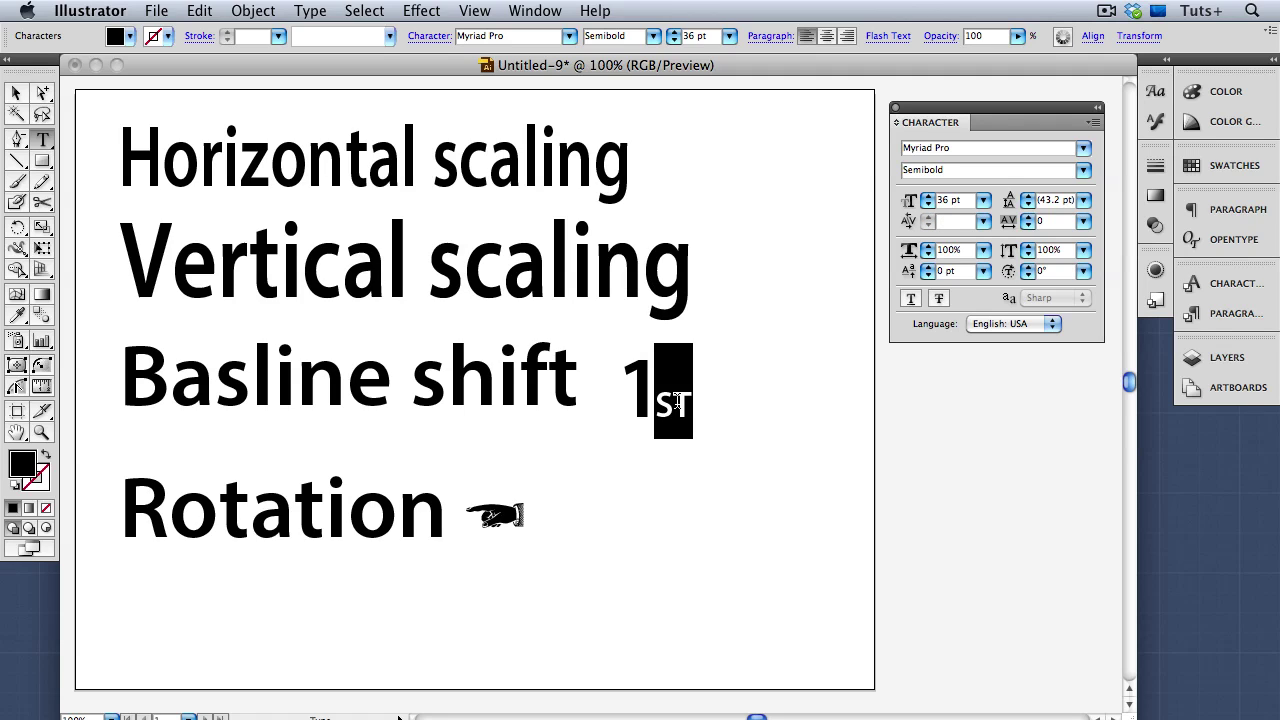
Step: Set the ST baseline shift to 32 pt by entering 30 and stepping up twice
left_click(910, 277)
type("30")
key("Tab")
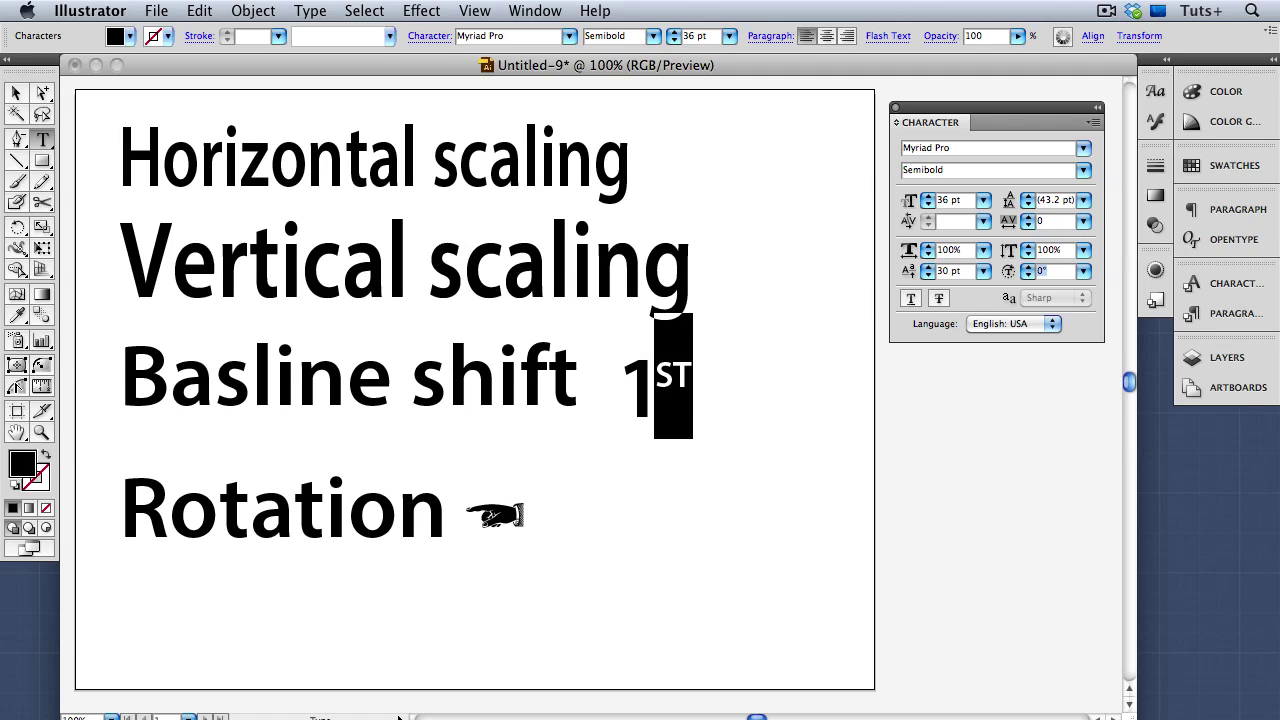
left_click(928, 268)
left_click(928, 268)
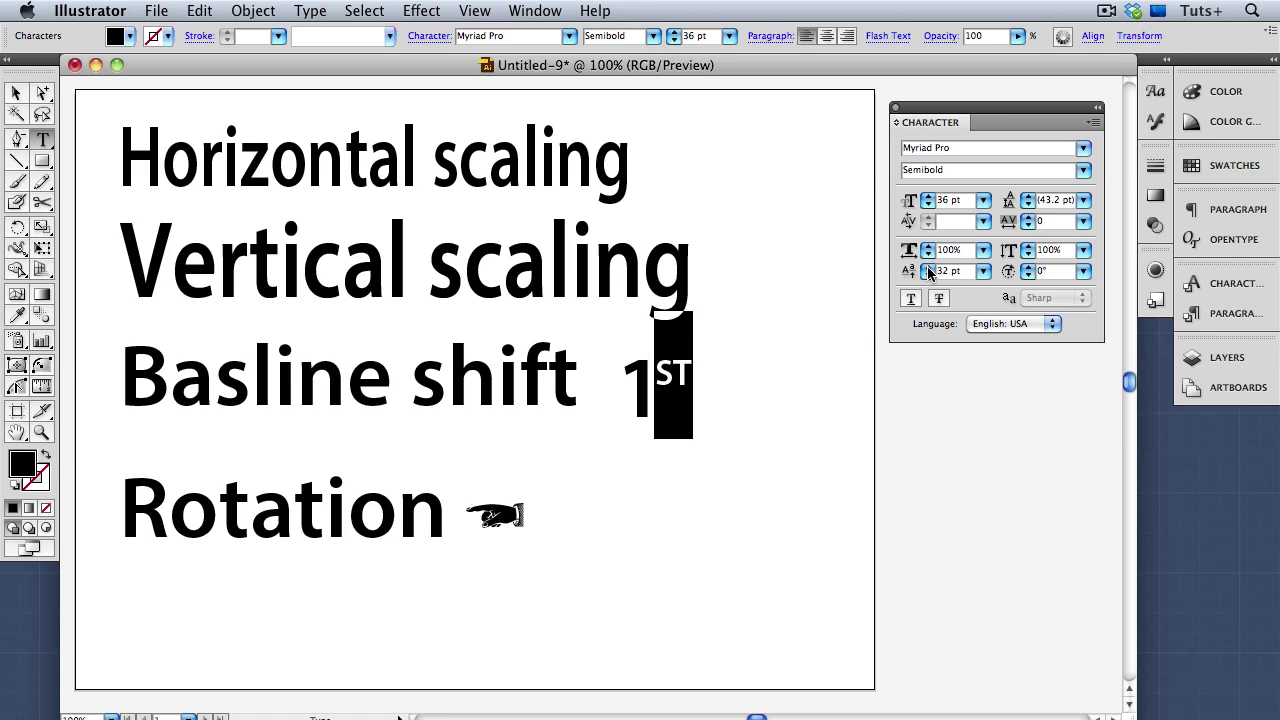
left_click(820, 385, "super")
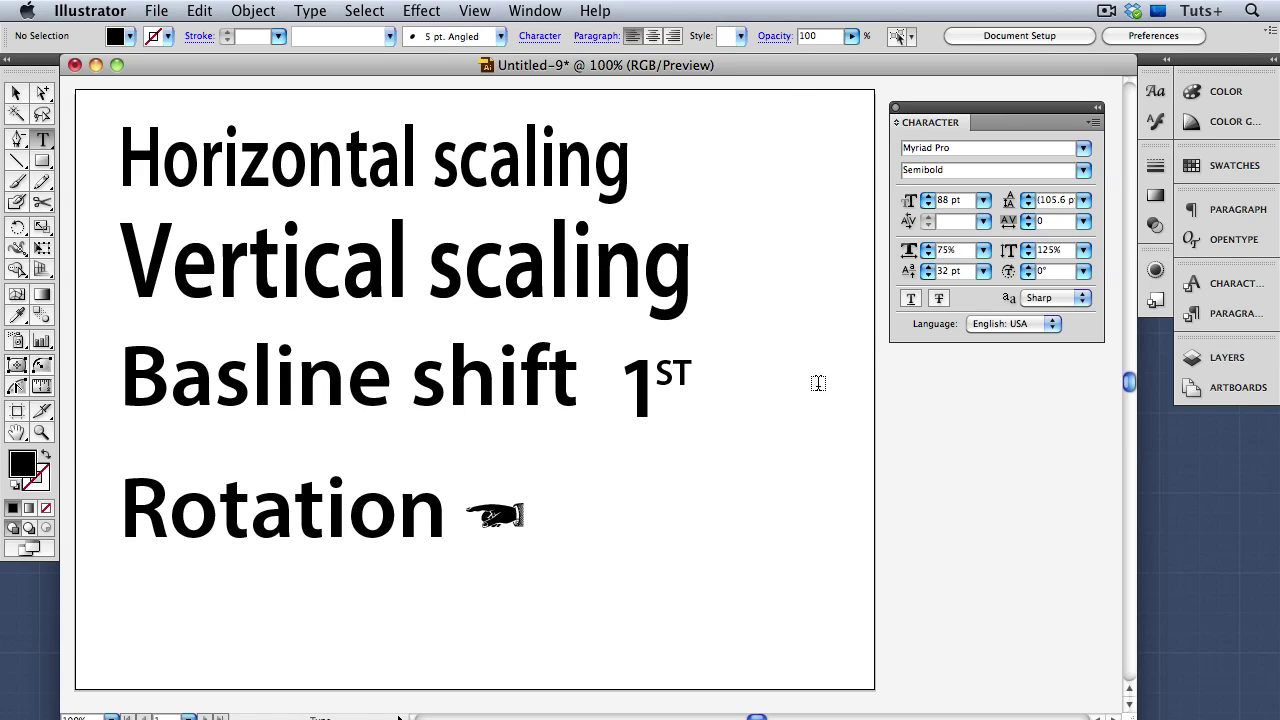
Step: Rotate the final n of Rotation by 30°
left_click_drag(402, 518, 448, 518)
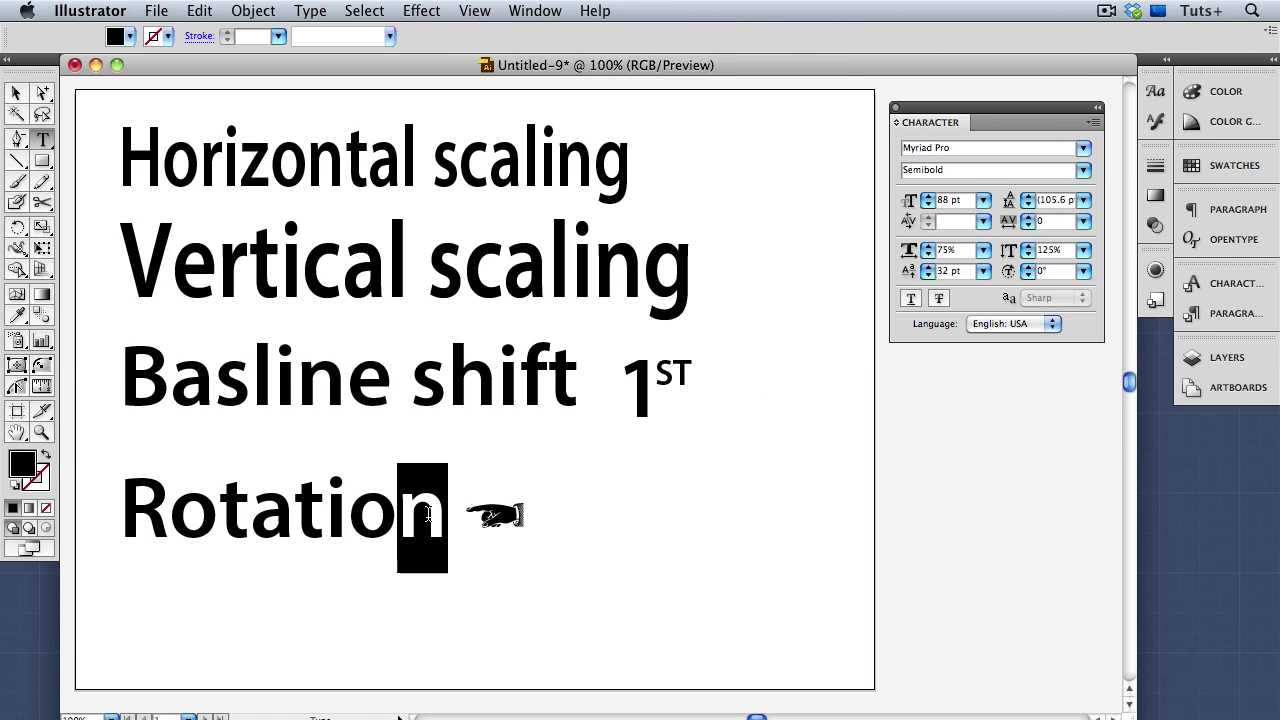
left_click(1083, 271)
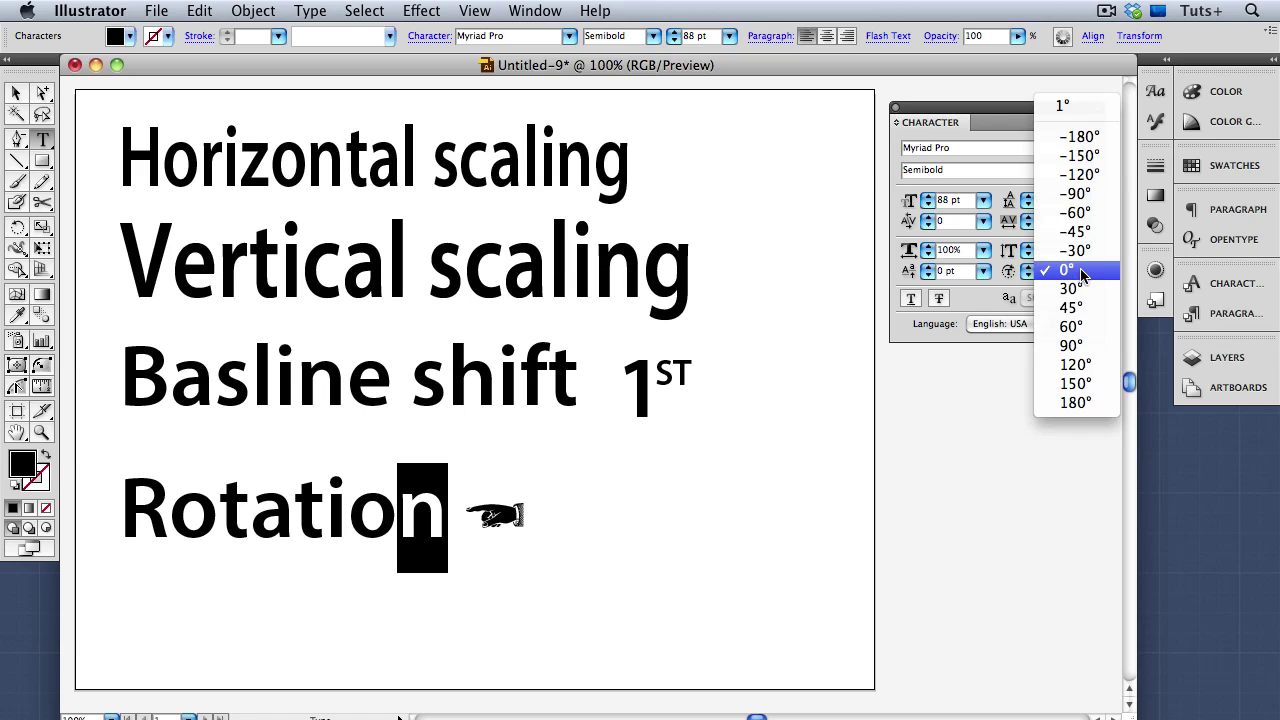
left_click(1081, 288)
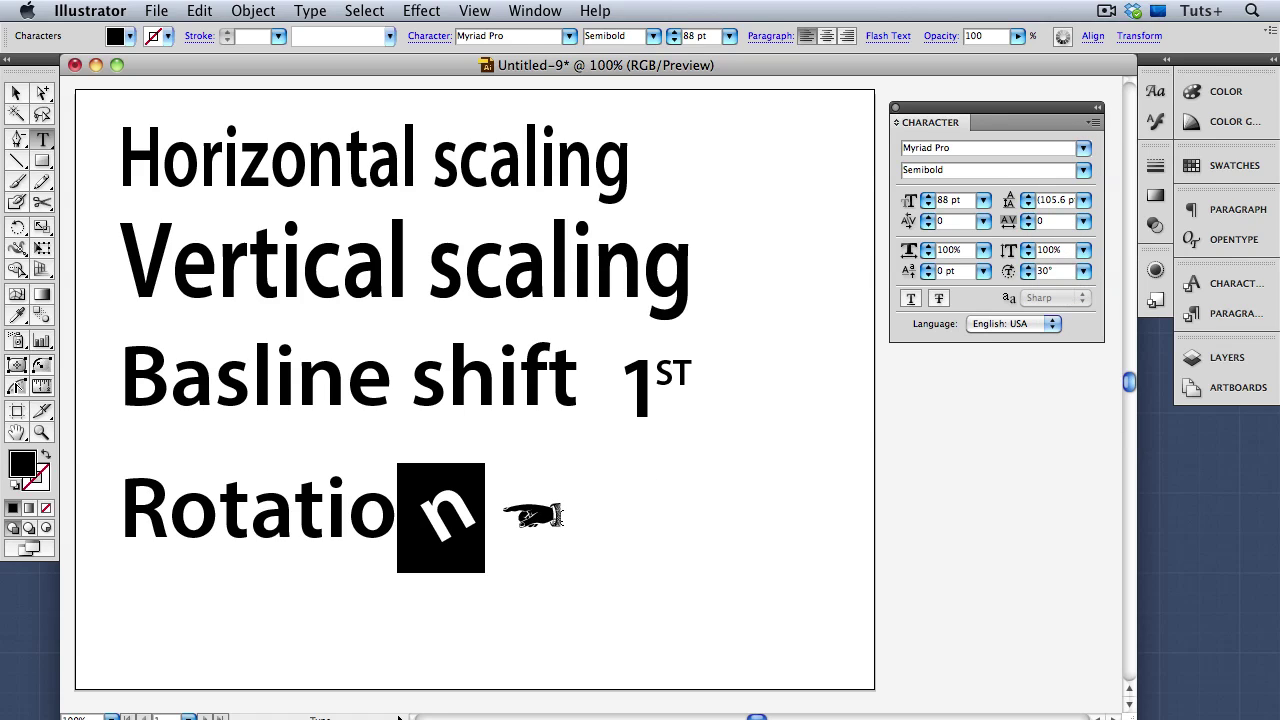
Step: Rotate the pointing-hand glyph 180° and lower its baseline shift below the baseline
left_click(560, 518)
key("shift+Left")
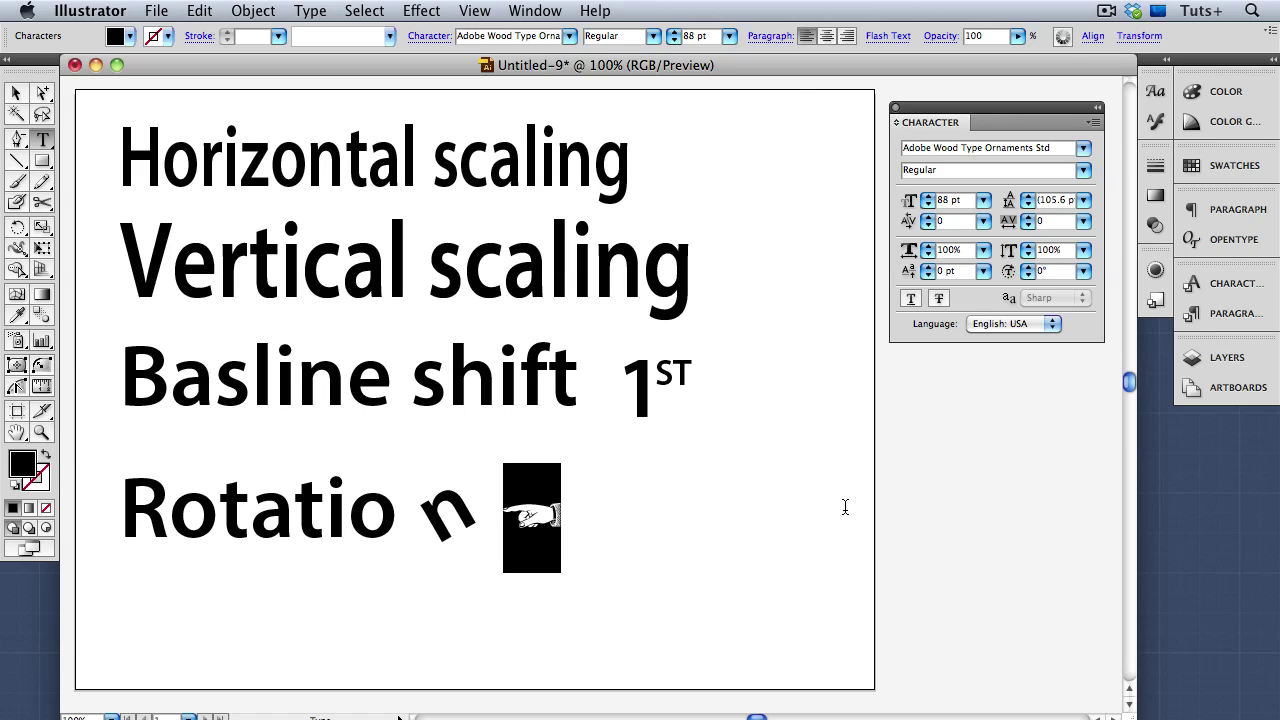
left_click(1084, 271)
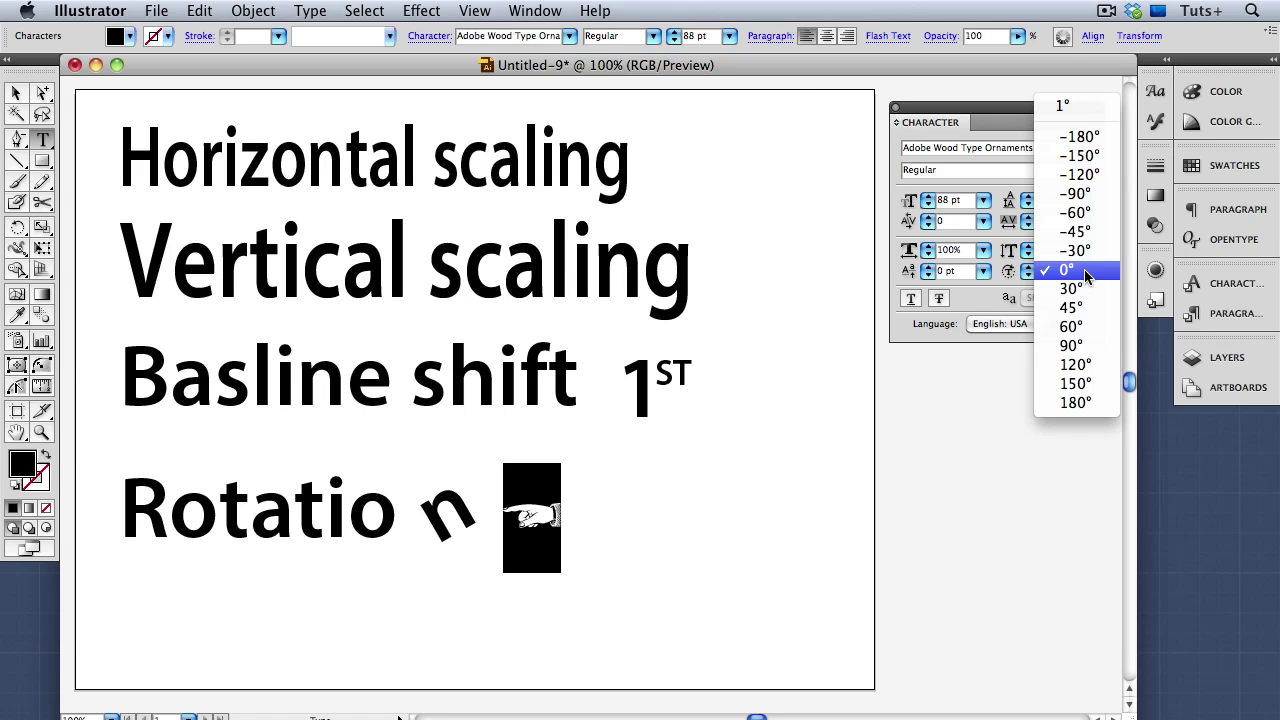
left_click(1088, 402)
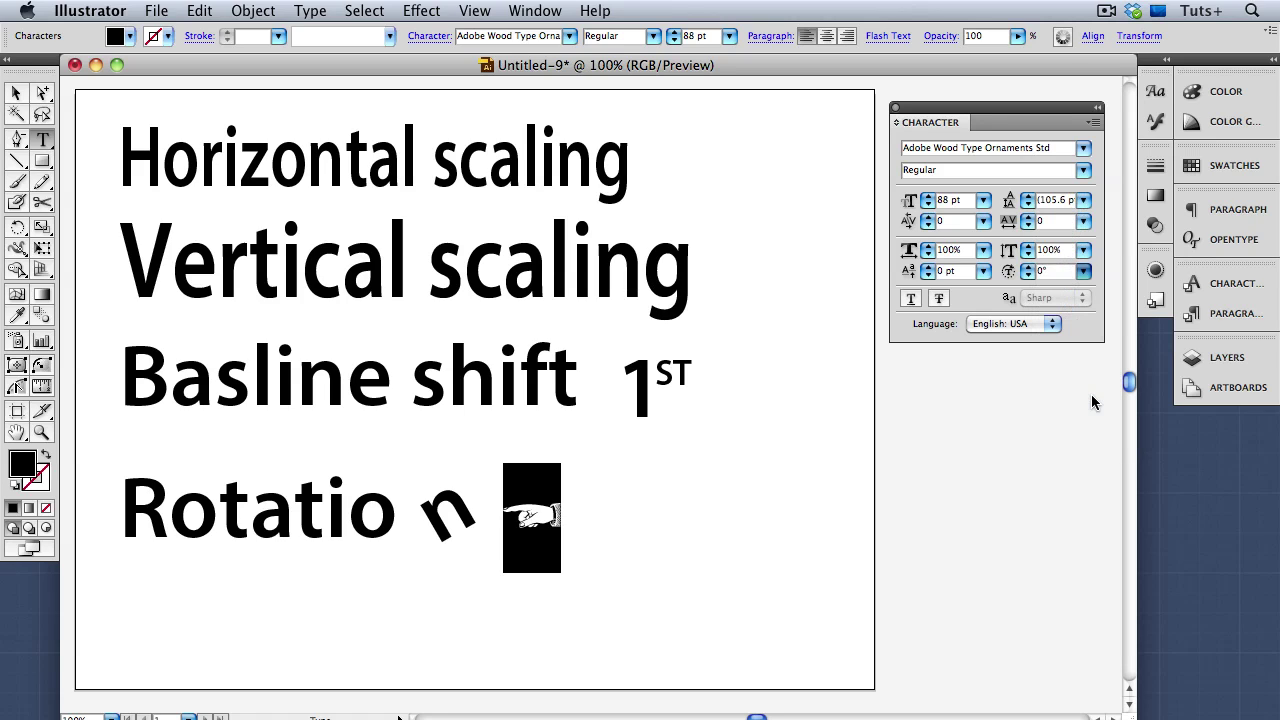
left_click(928, 276)
left_click(928, 276)
left_click_drag(928, 276, 928, 277)
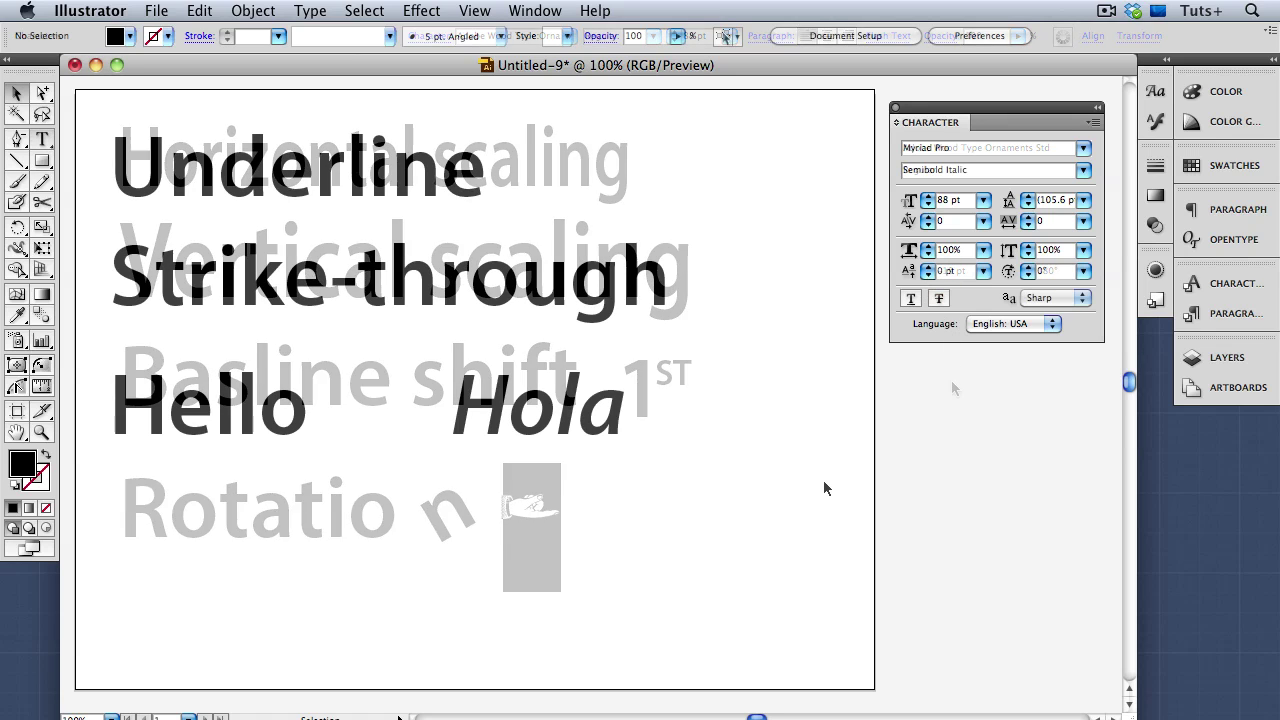
Step: Underline the Underline text and strike through the Strike-through text
left_click(475, 197)
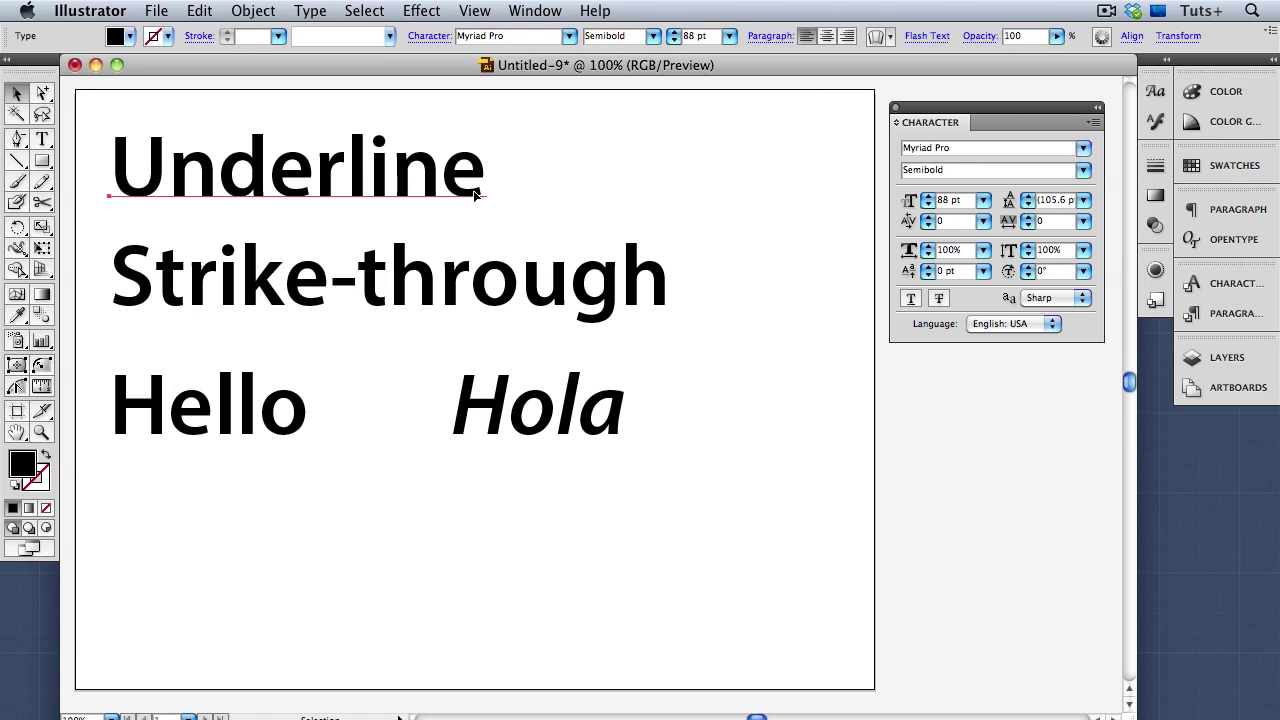
left_click(910, 299)
left_click(665, 298)
left_click(940, 300)
left_click(846, 349)
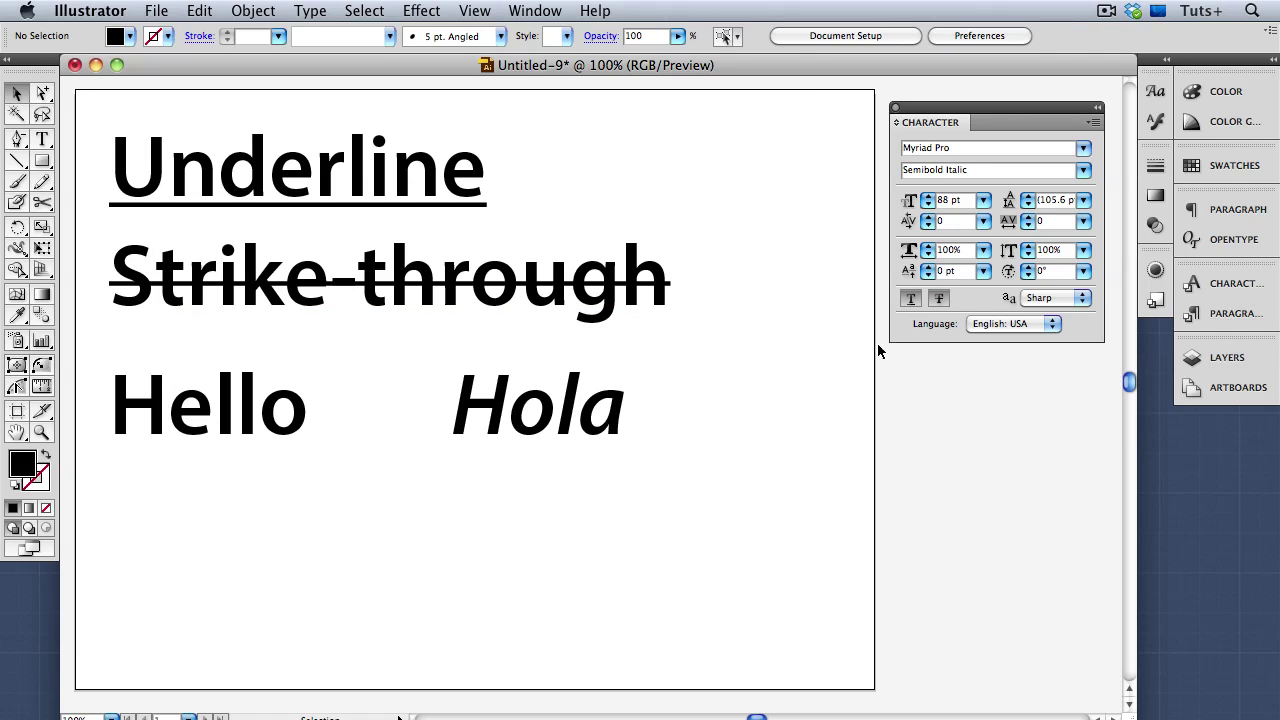
Step: Keep anti-aliasing at Sharp and preview the artwork in Save for Web, then cancel
left_click(1083, 298)
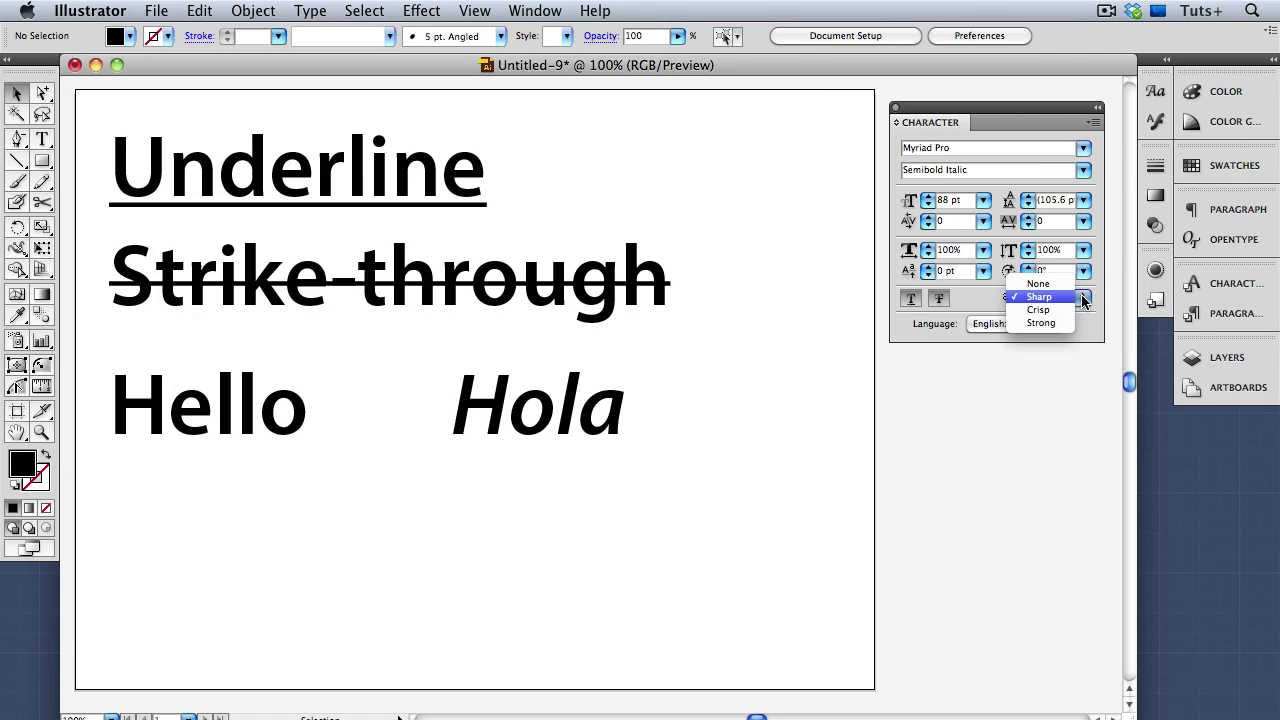
left_click(1083, 298)
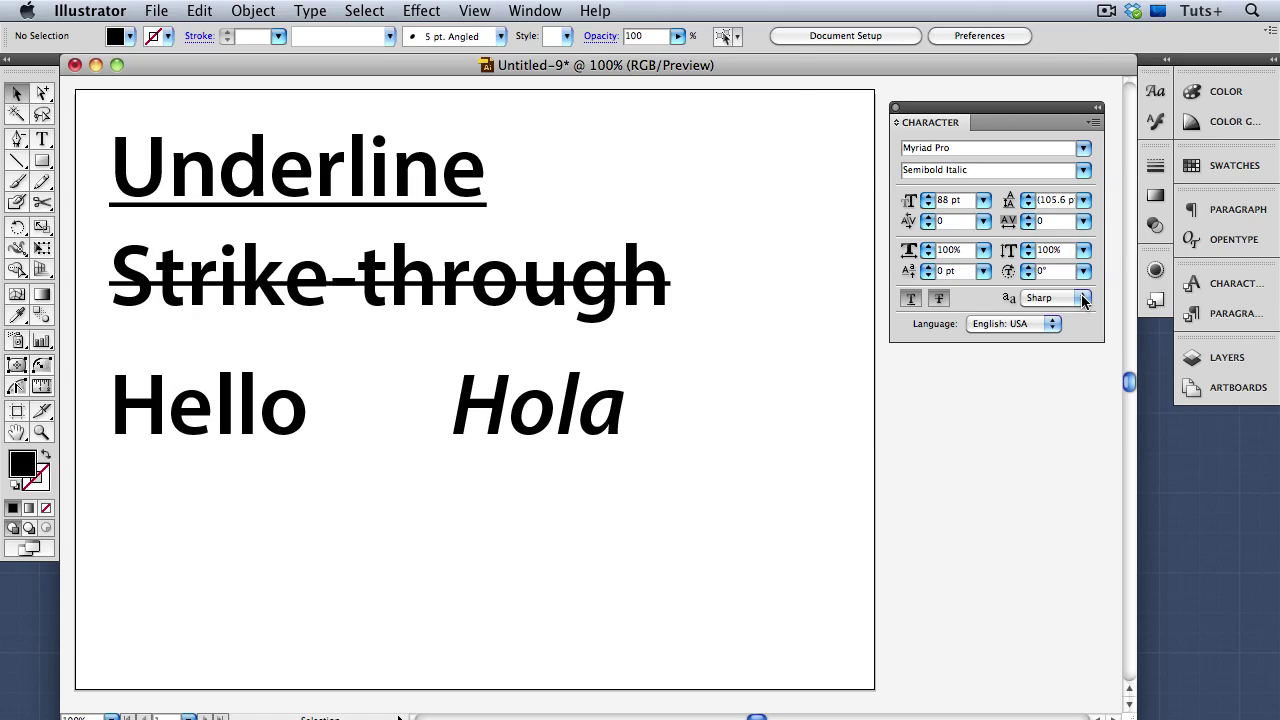
key("super+s")
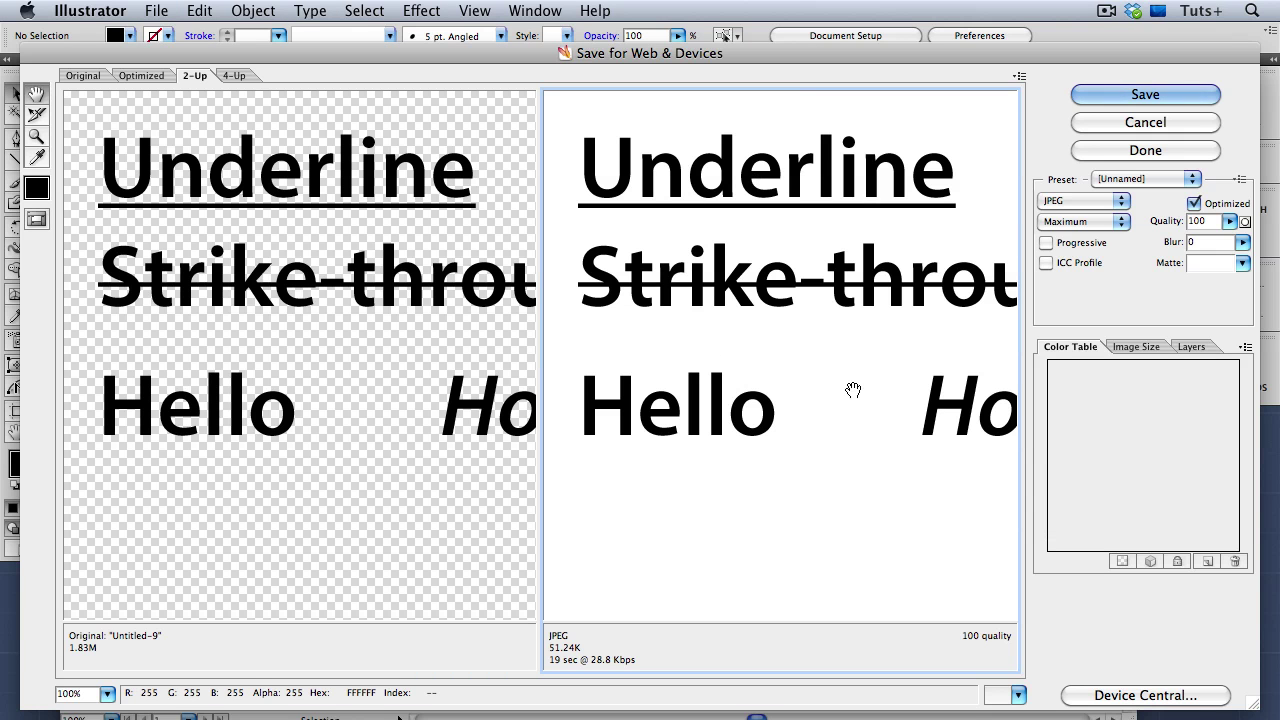
left_click(1090, 124)
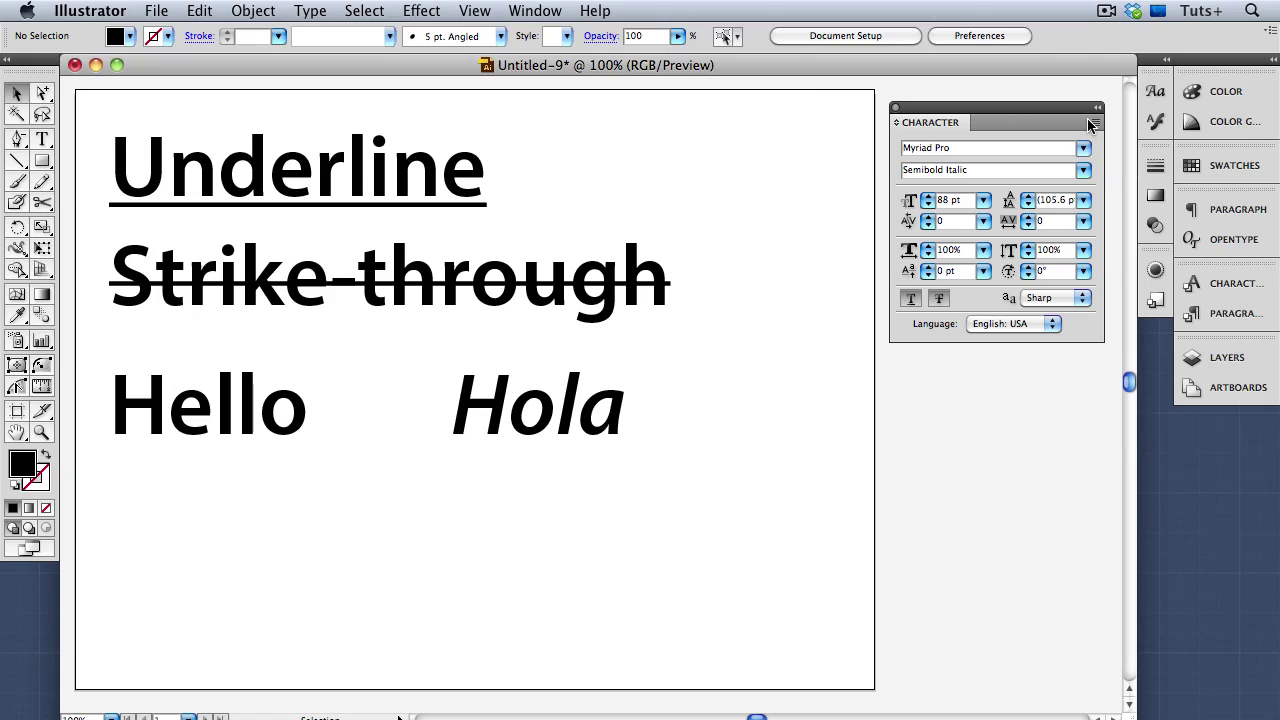
Step: Run Check Spelling on the Hello/Hola text and close it
left_click(305, 424)
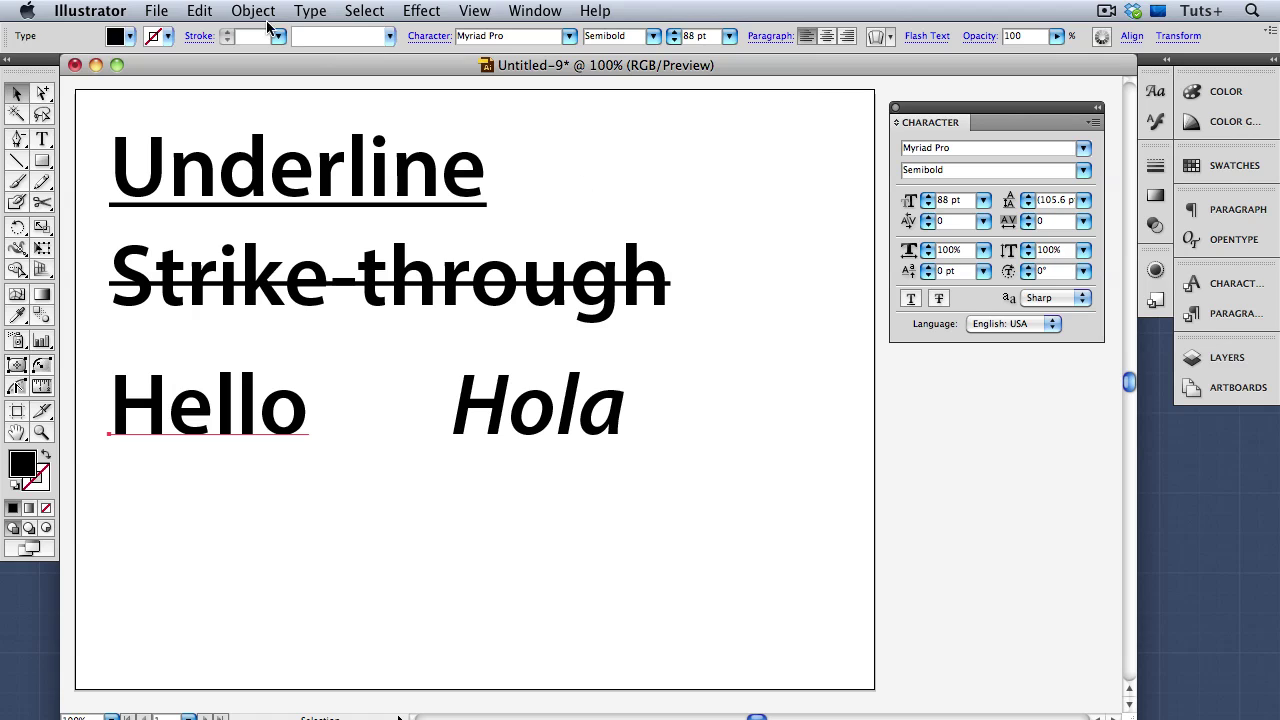
left_click(202, 12)
left_click(346, 286)
left_click(854, 150)
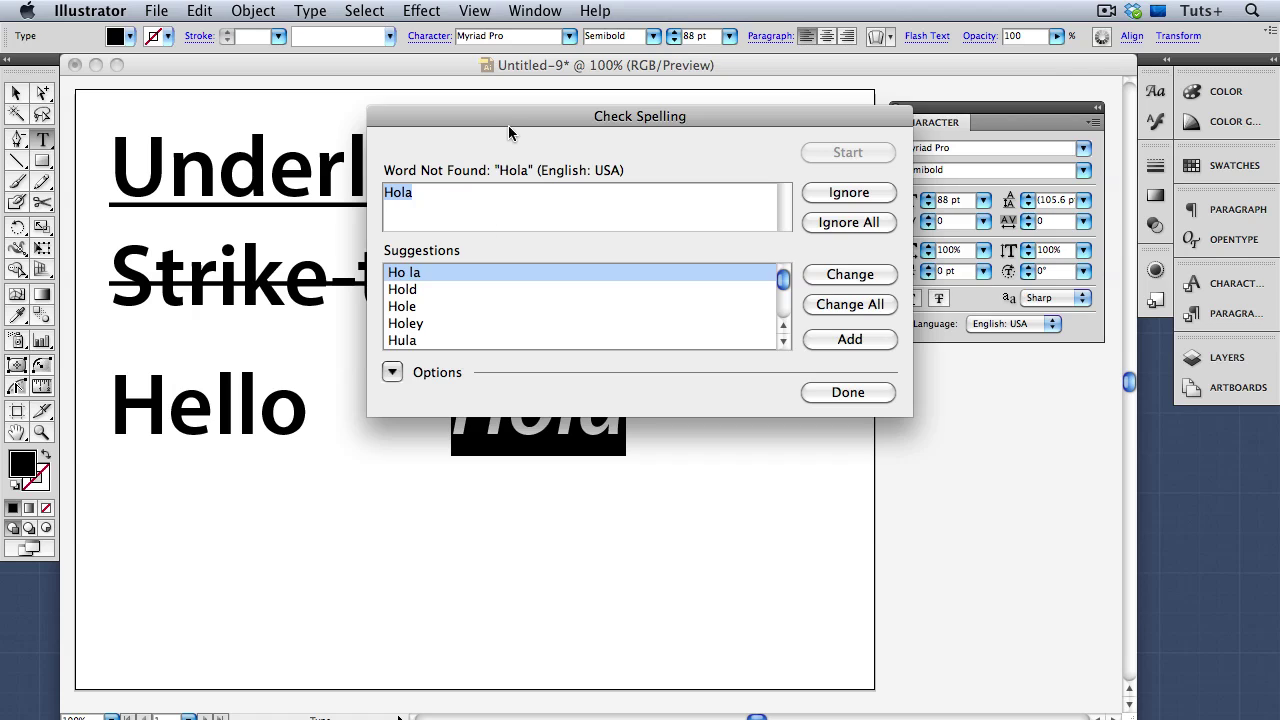
left_click_drag(508, 126, 675, 87)
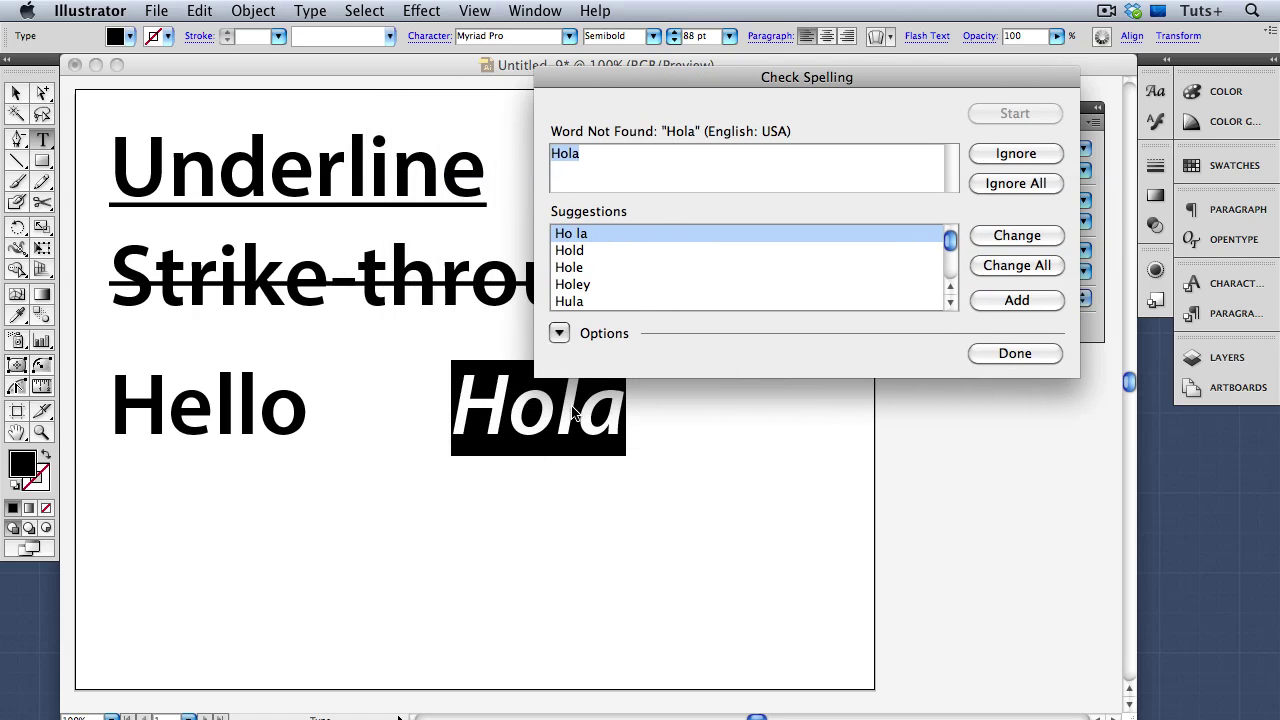
left_click(990, 358)
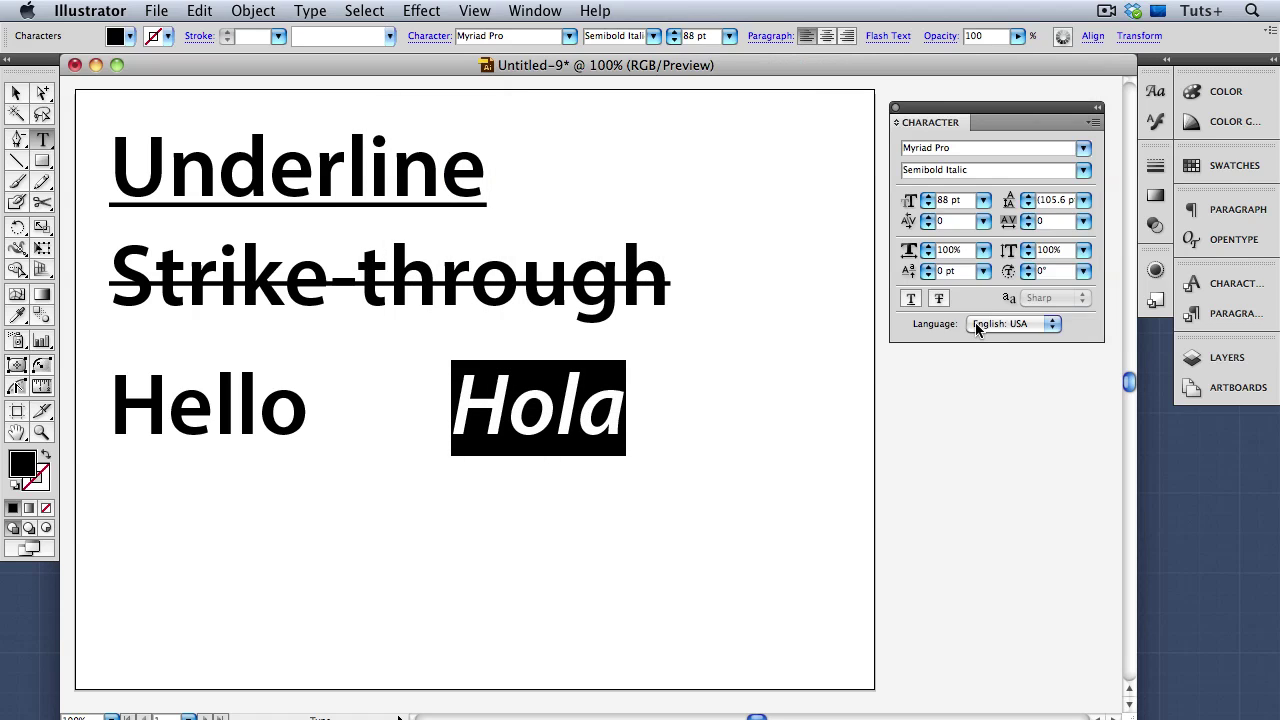
Step: Set Hola's language to Spanish and rerun Check Spelling to confirm no errors
left_click(978, 328)
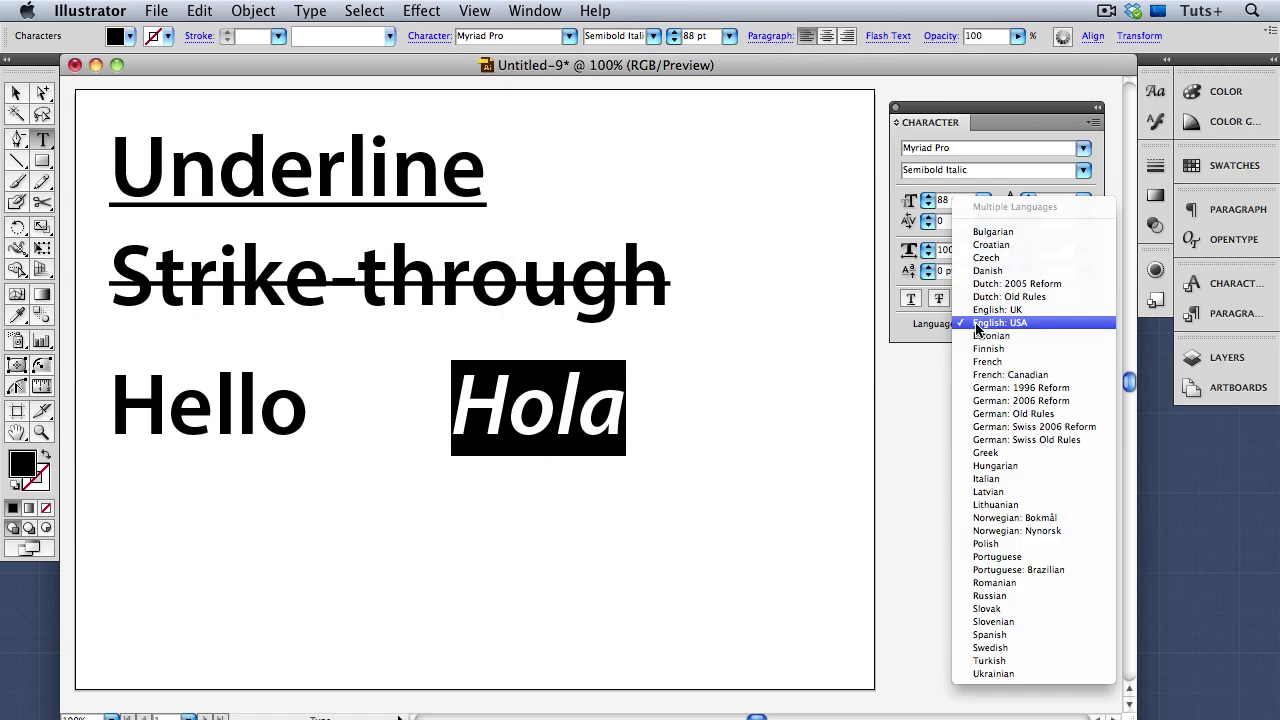
left_click(1050, 634)
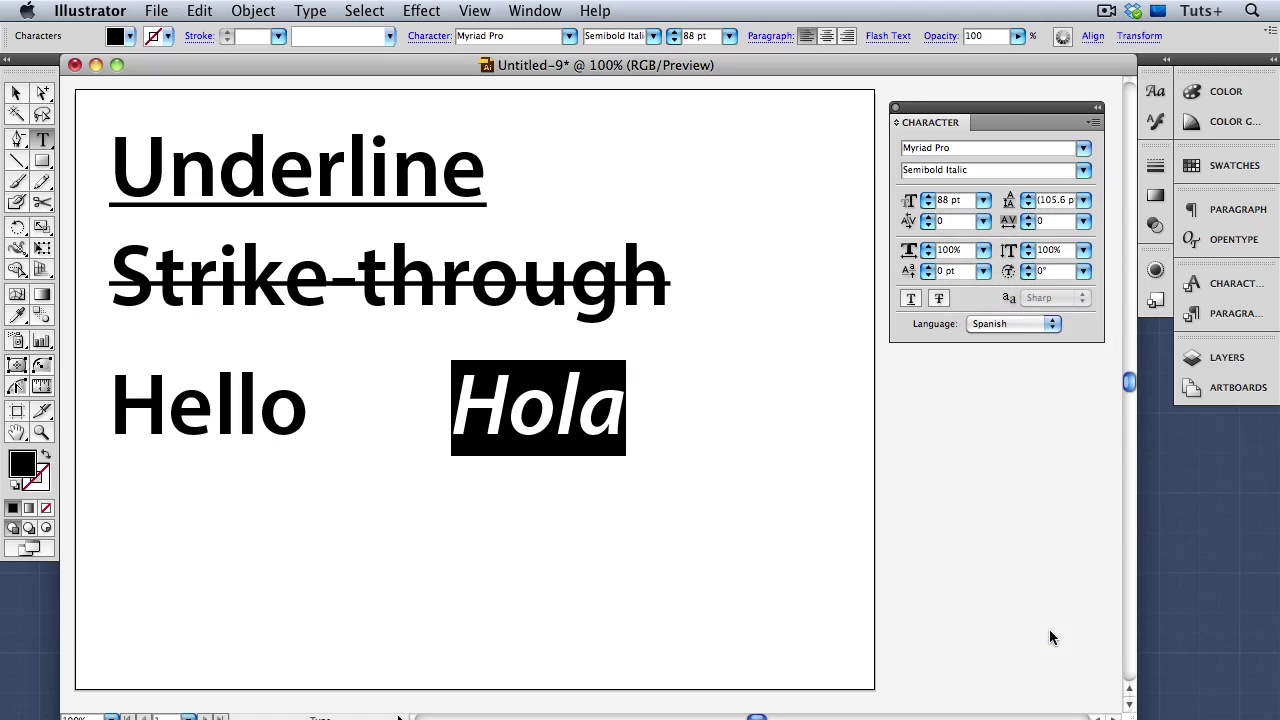
left_click(199, 11)
left_click(352, 287)
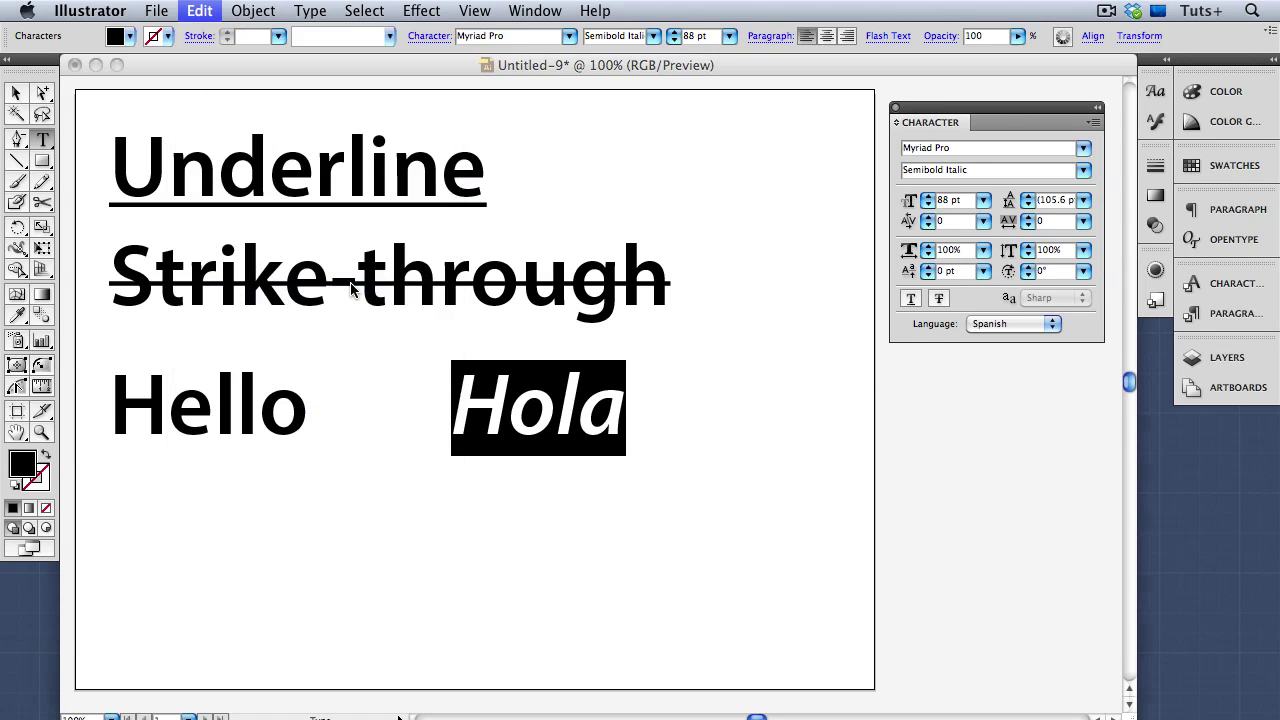
left_click(845, 153)
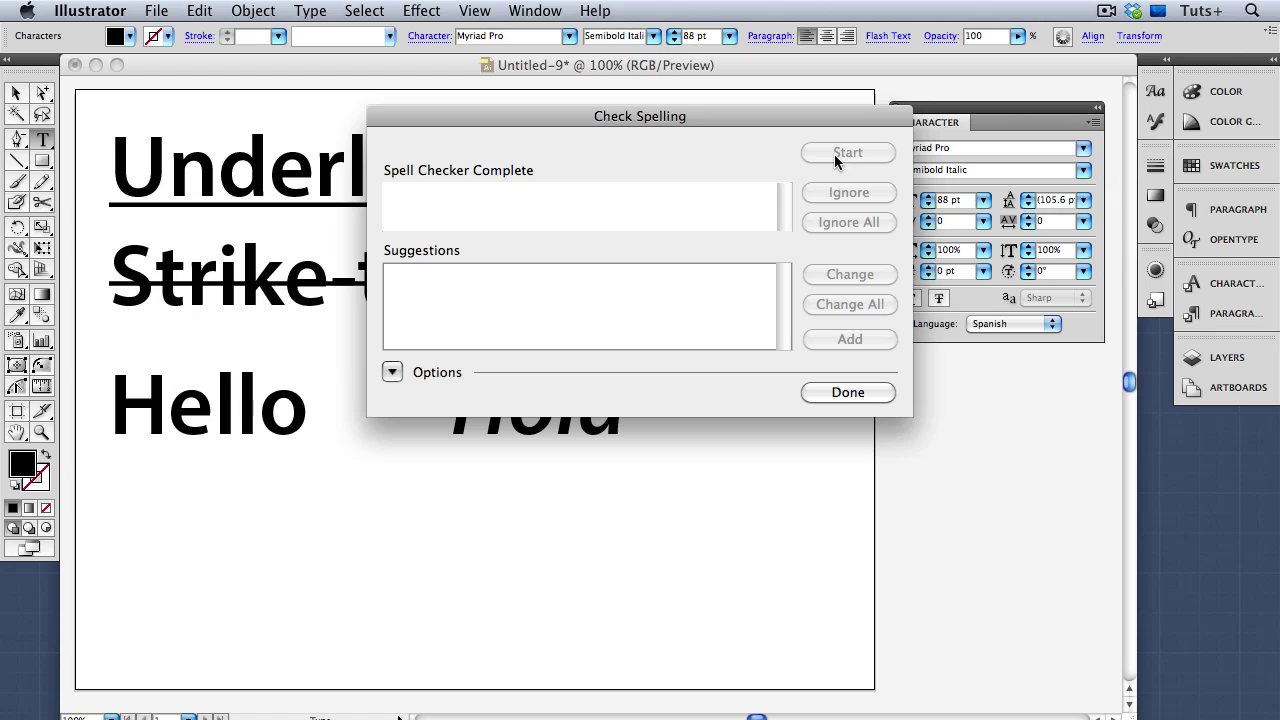
left_click(848, 392)
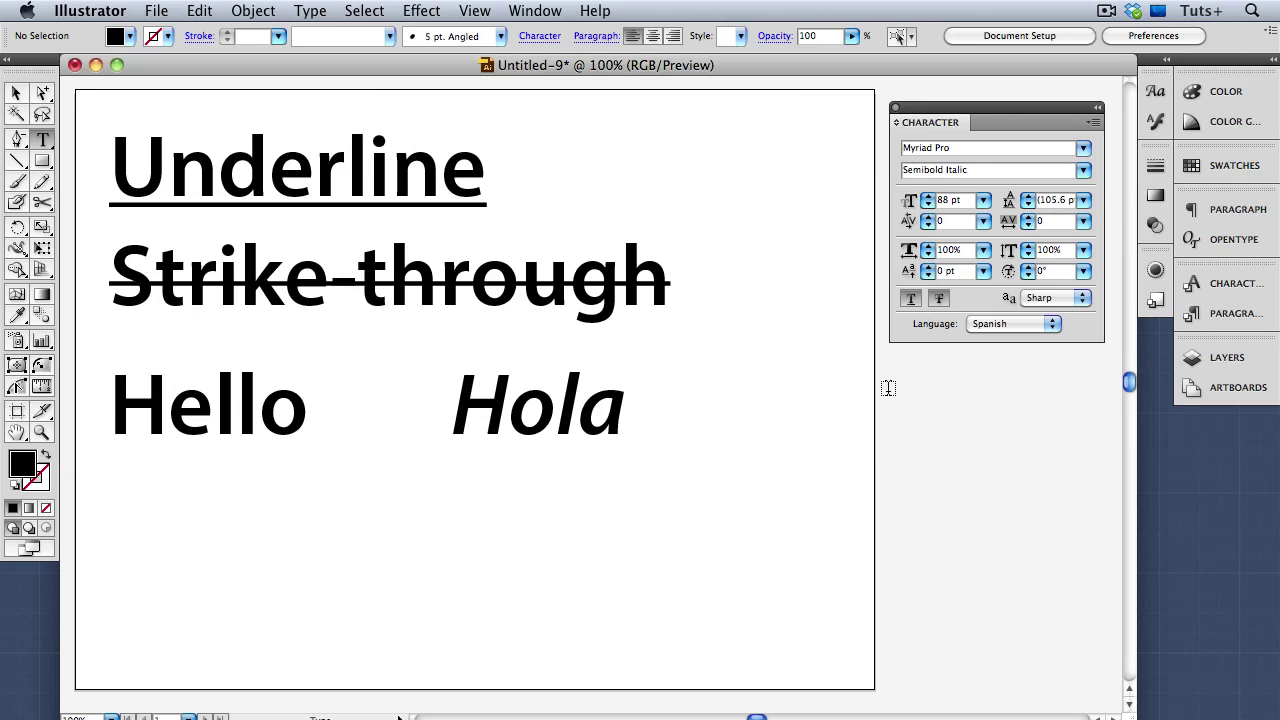